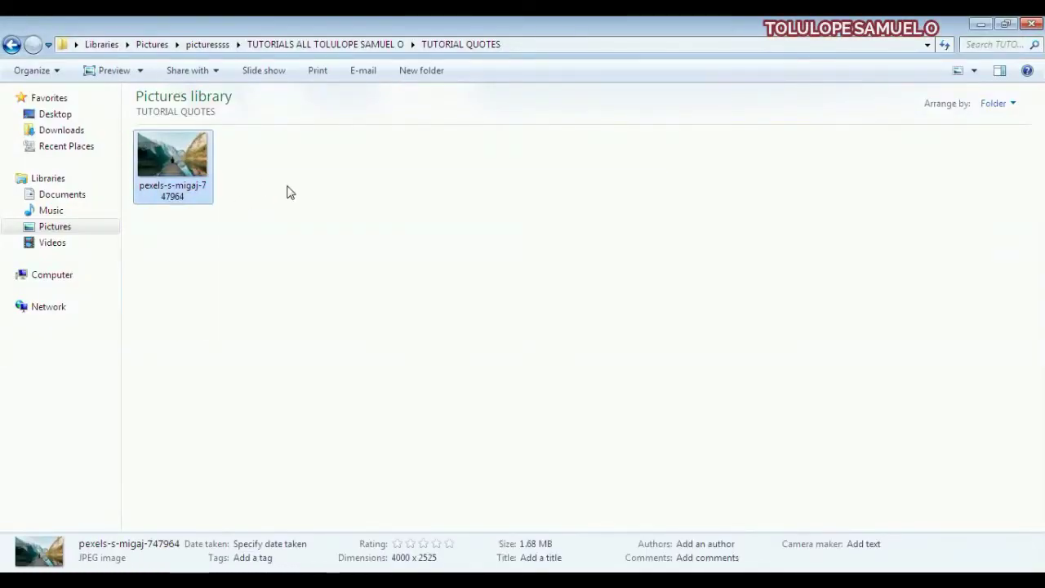
Deselect the lake photo in the TUTORIAL QUOTES folder and switch to Photoshop
click(286, 191)
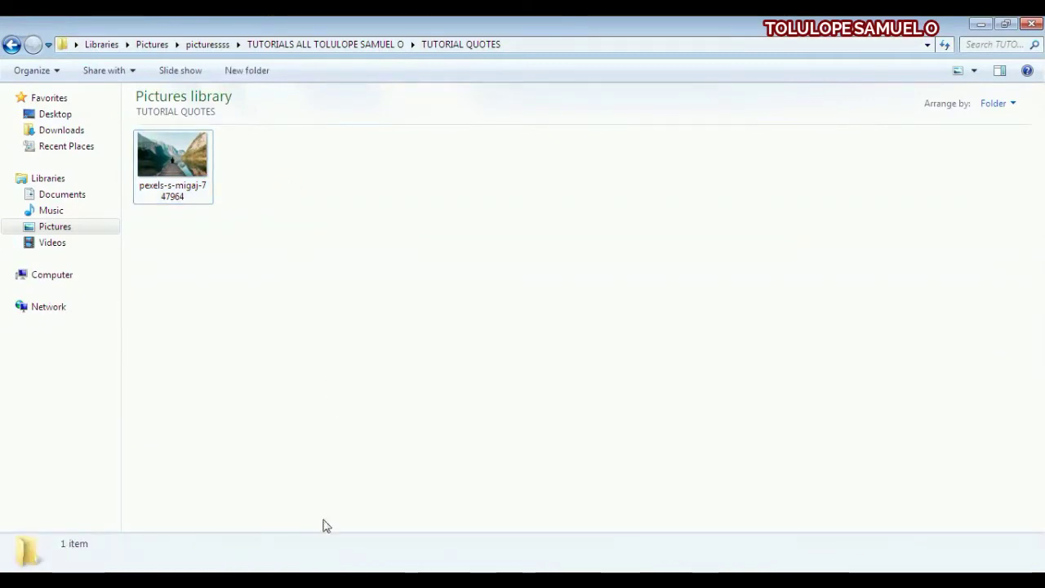
click(311, 566)
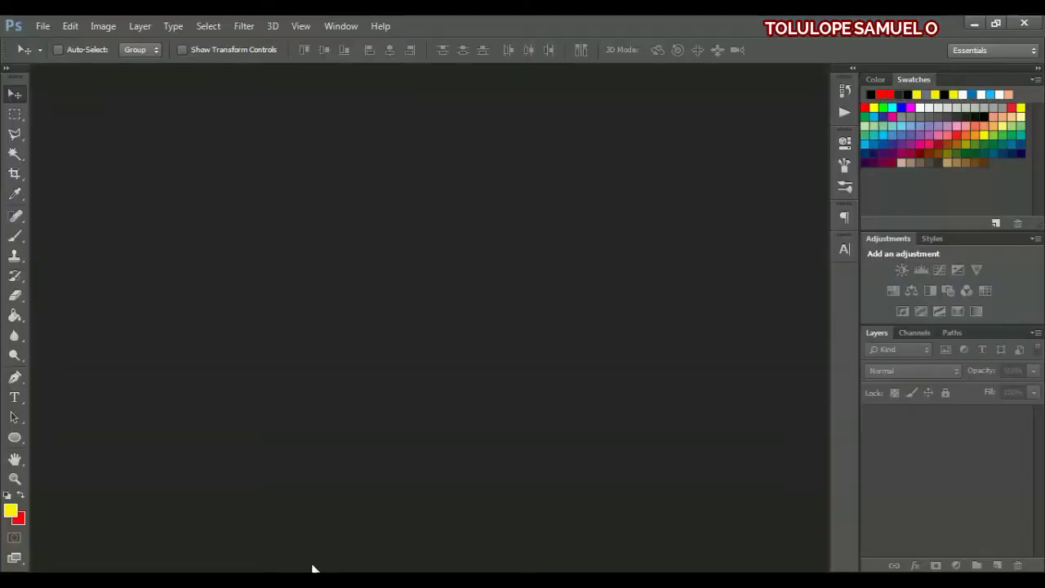
Create a blank 4 × 4 inch document at 300 pixels/inch
click(43, 25)
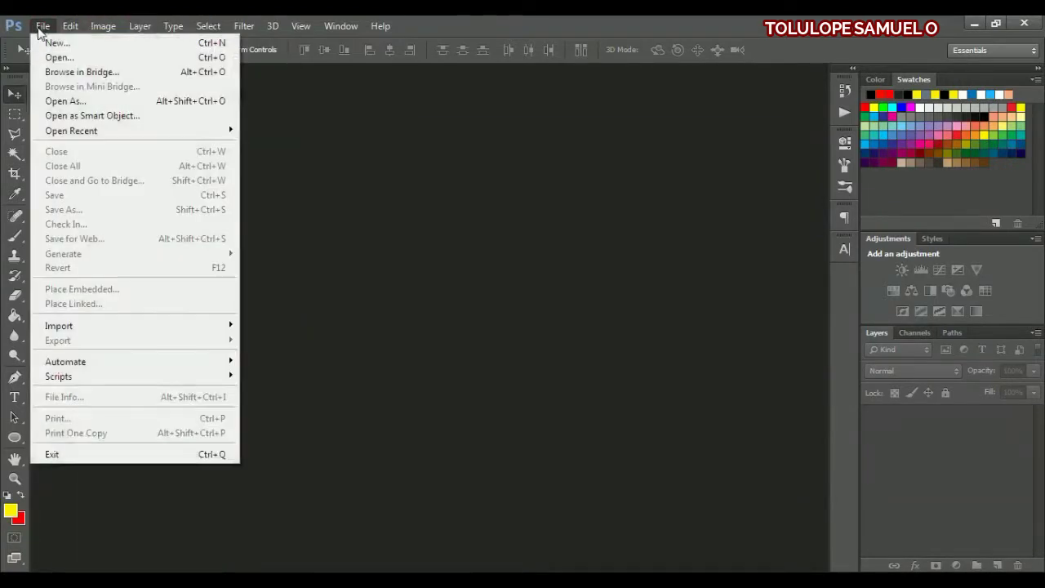
click(59, 40)
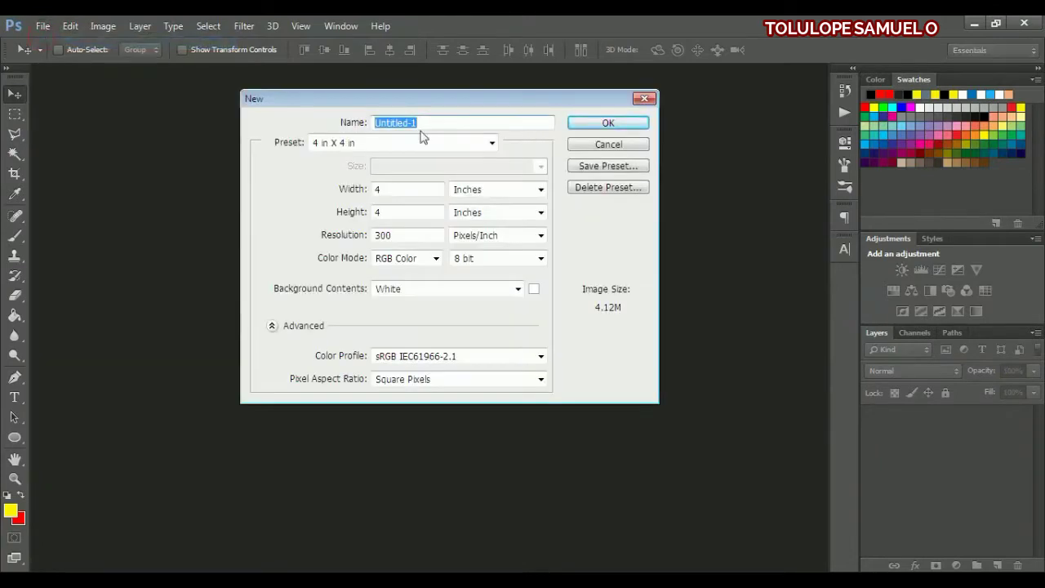
click(377, 187)
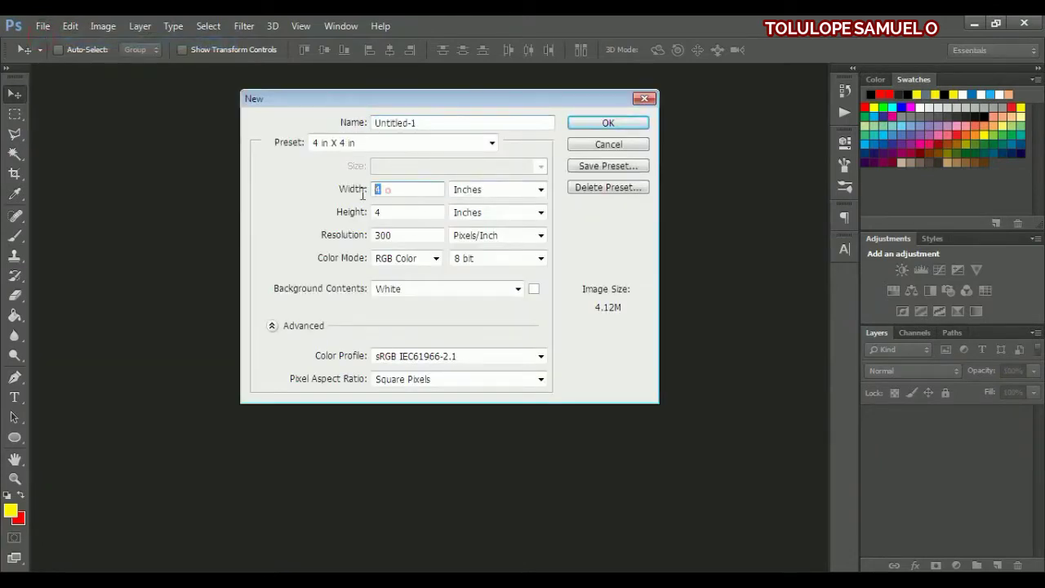
click(377, 211)
click(461, 189)
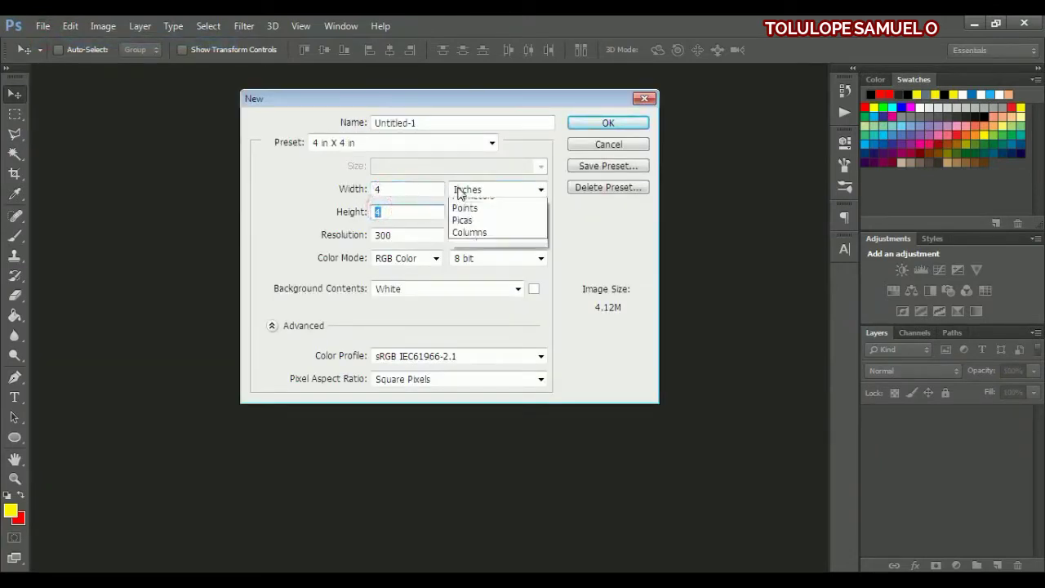
click(411, 230)
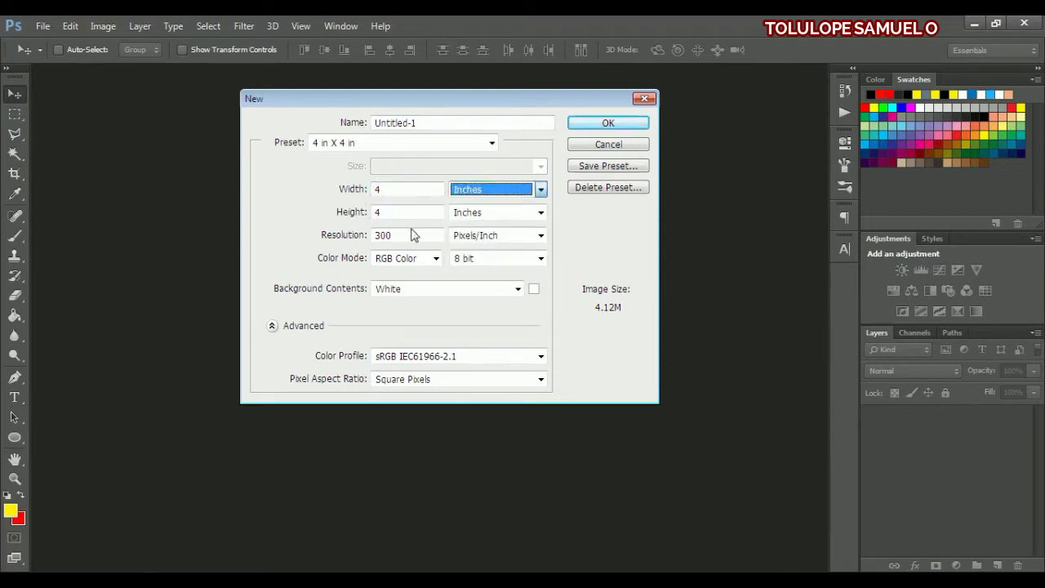
double_click(392, 234)
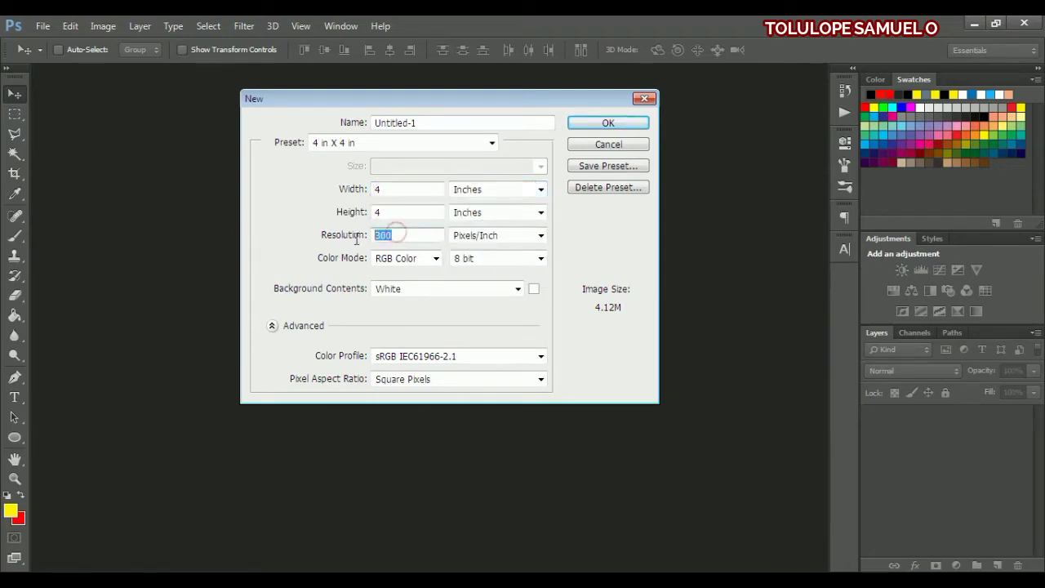
click(596, 124)
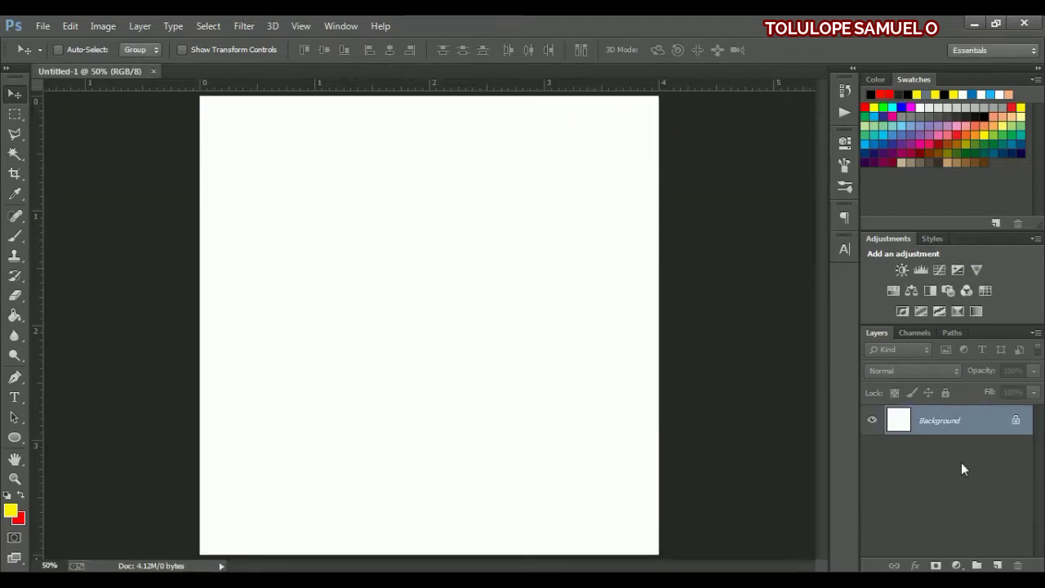
click(955, 564)
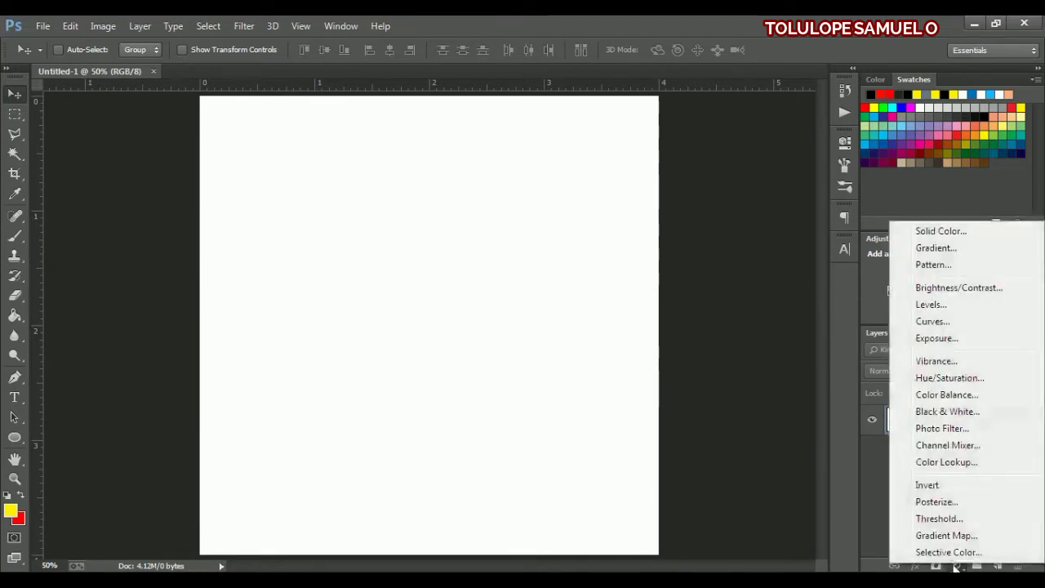
Add a Gradient Fill layer starting from the dark purple preset gradient
click(935, 247)
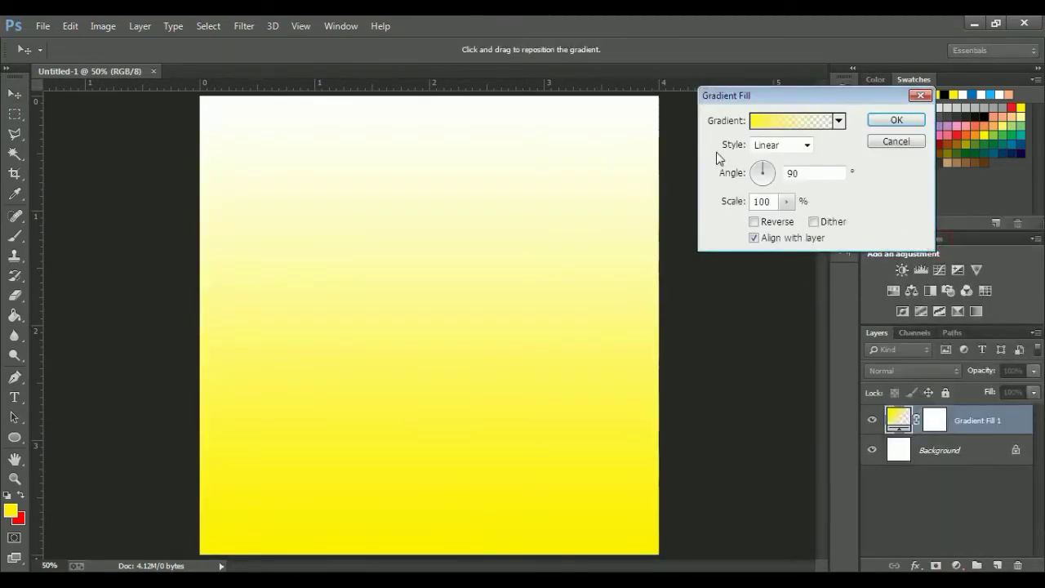
click(752, 122)
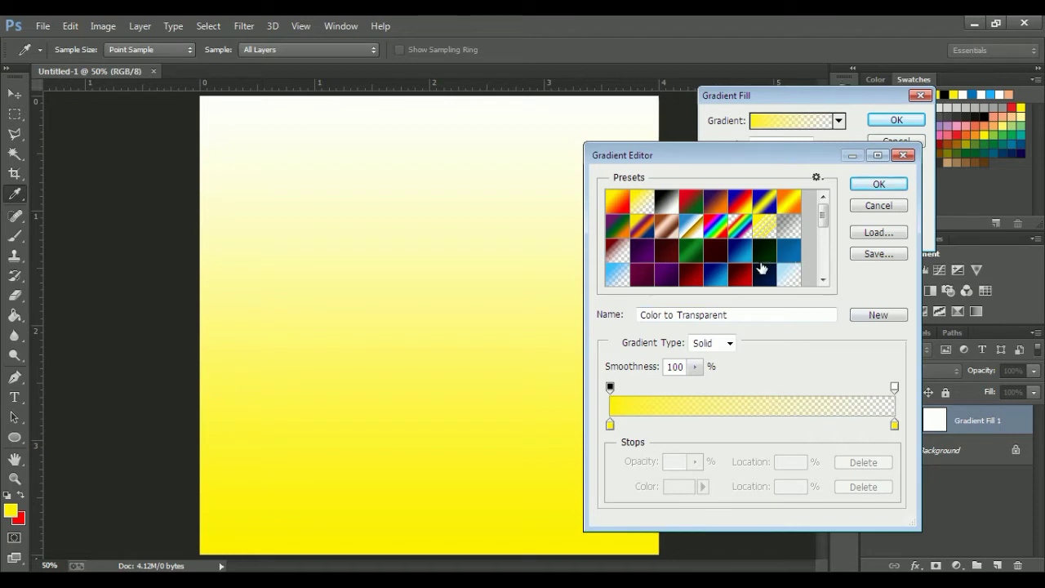
click(642, 257)
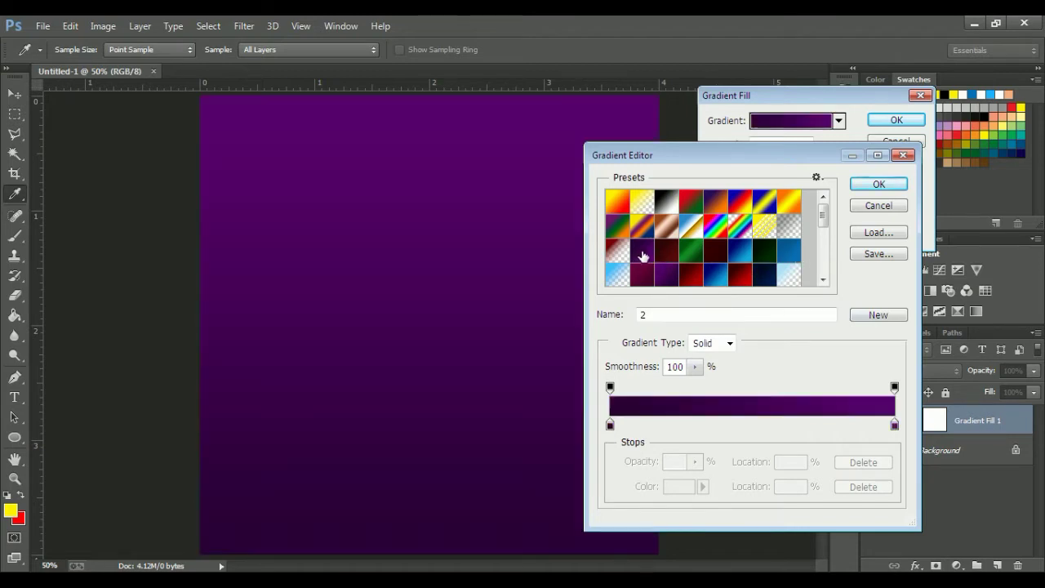
Set the gradient's left stop to #2a0037 and right stop to #59016e
click(610, 425)
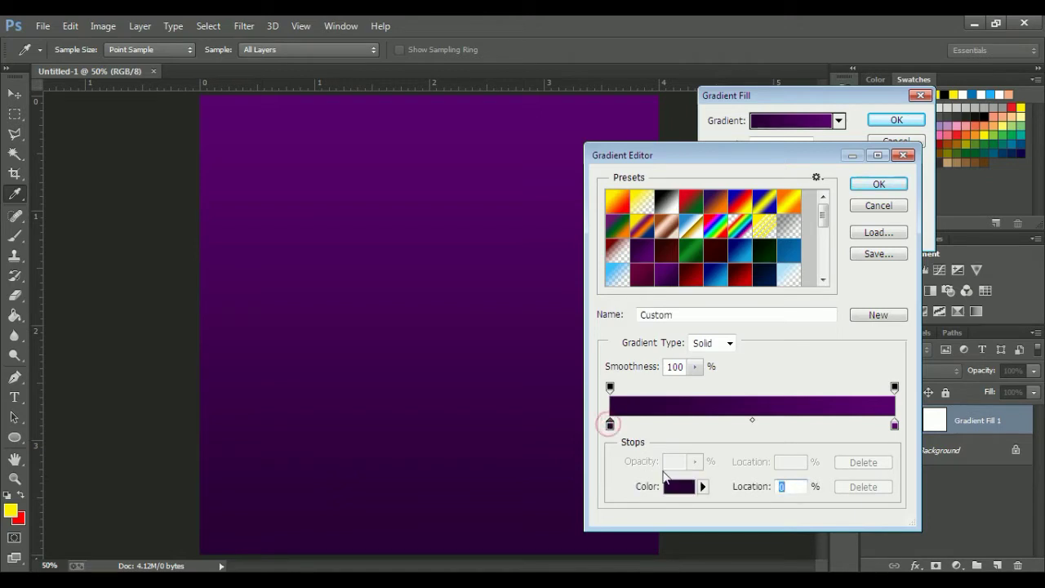
click(678, 486)
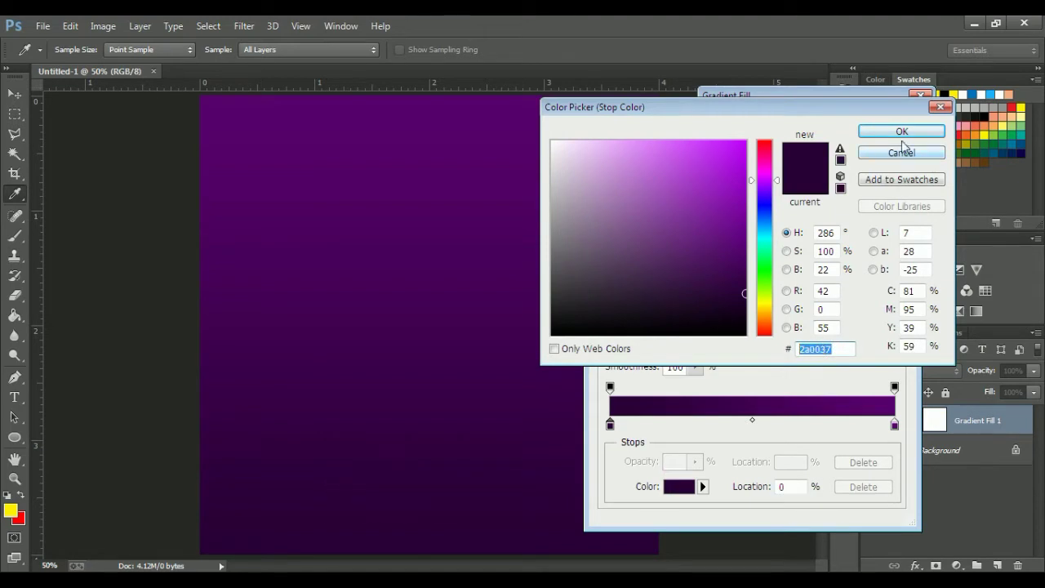
click(901, 153)
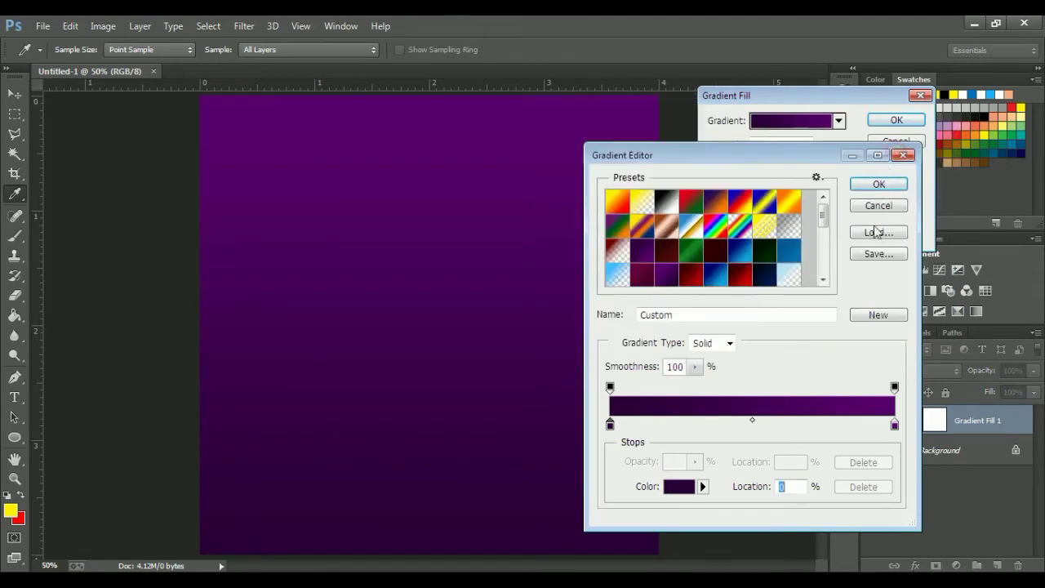
click(894, 426)
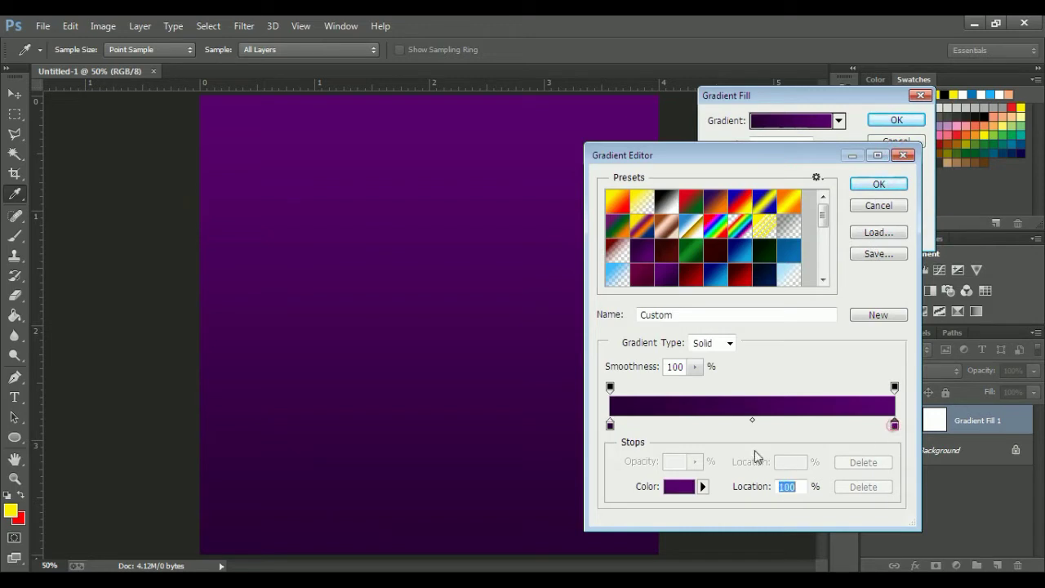
click(684, 487)
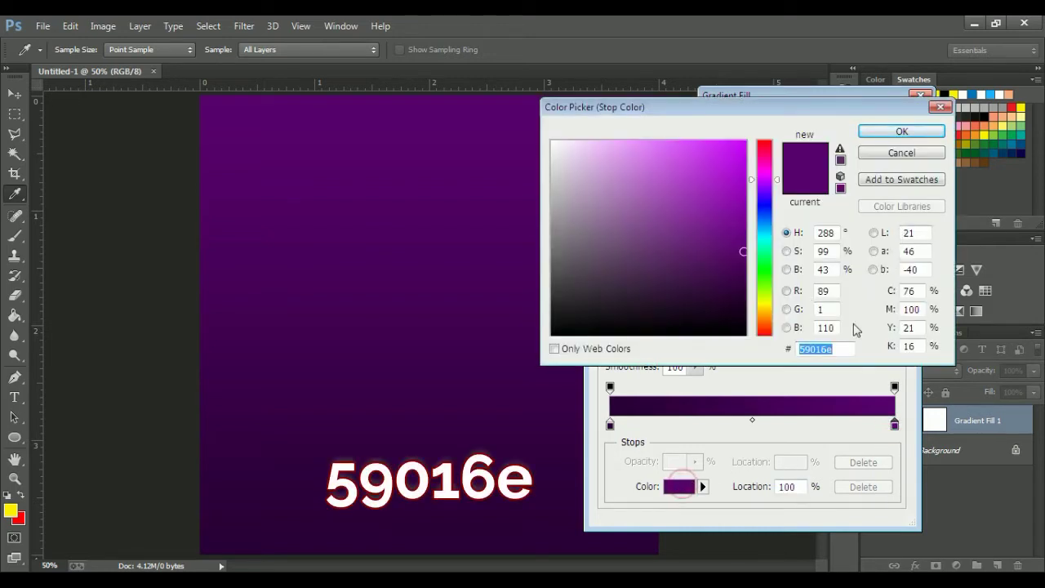
click(881, 155)
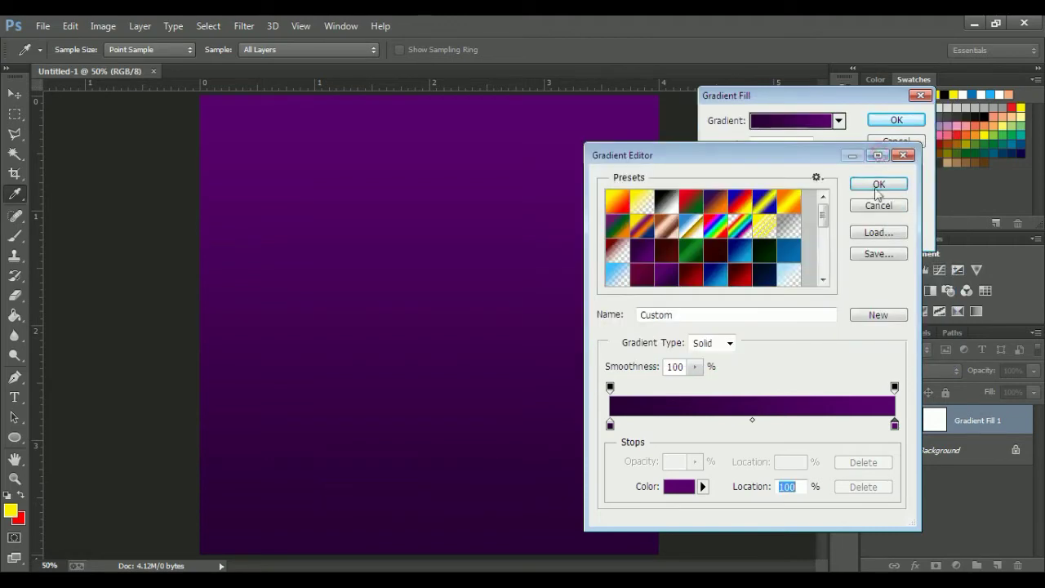
Make the purple gradient fill a reversed Radial style at 0° angle
click(871, 184)
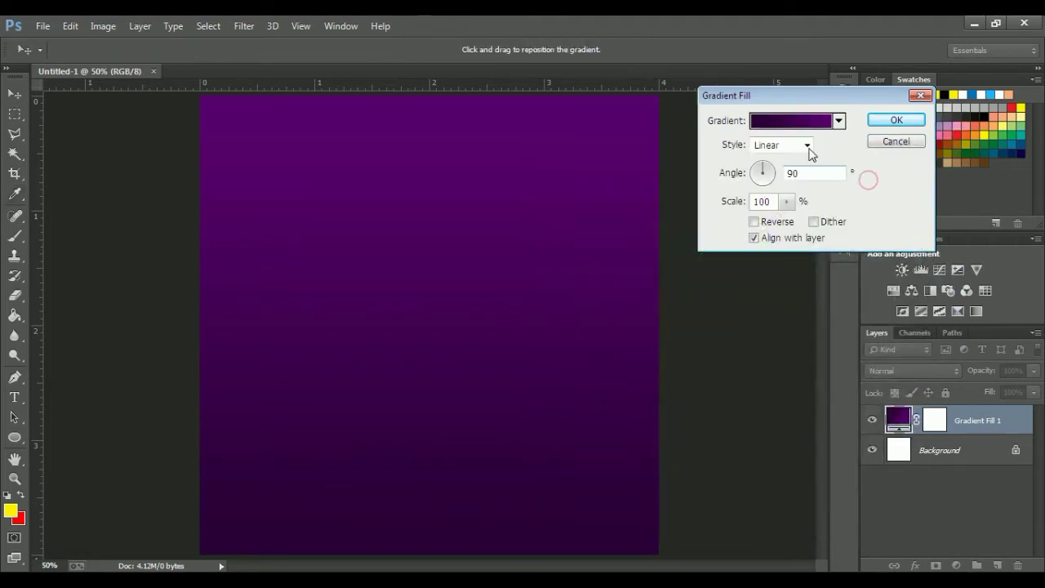
click(774, 146)
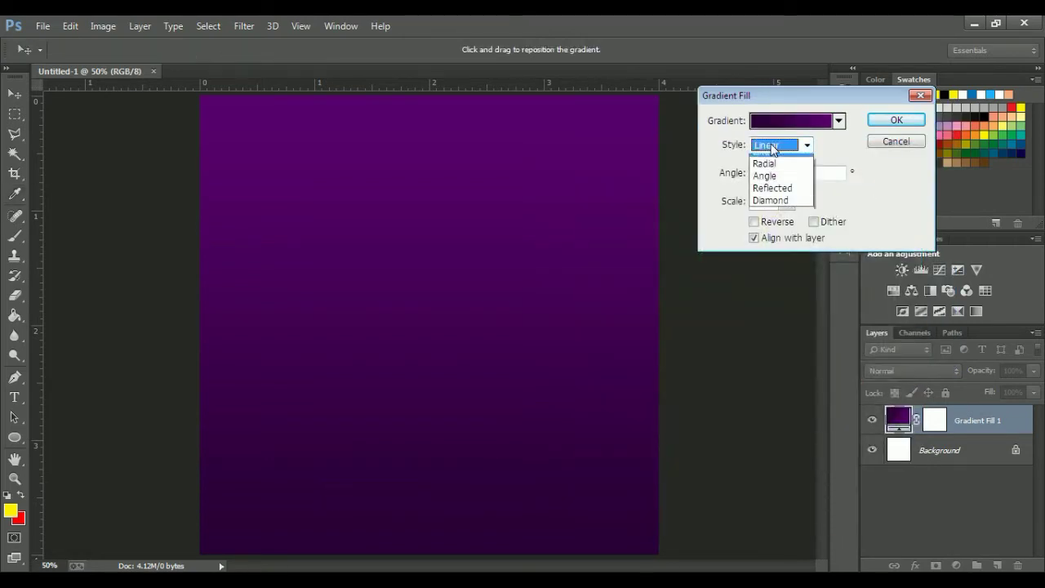
click(766, 173)
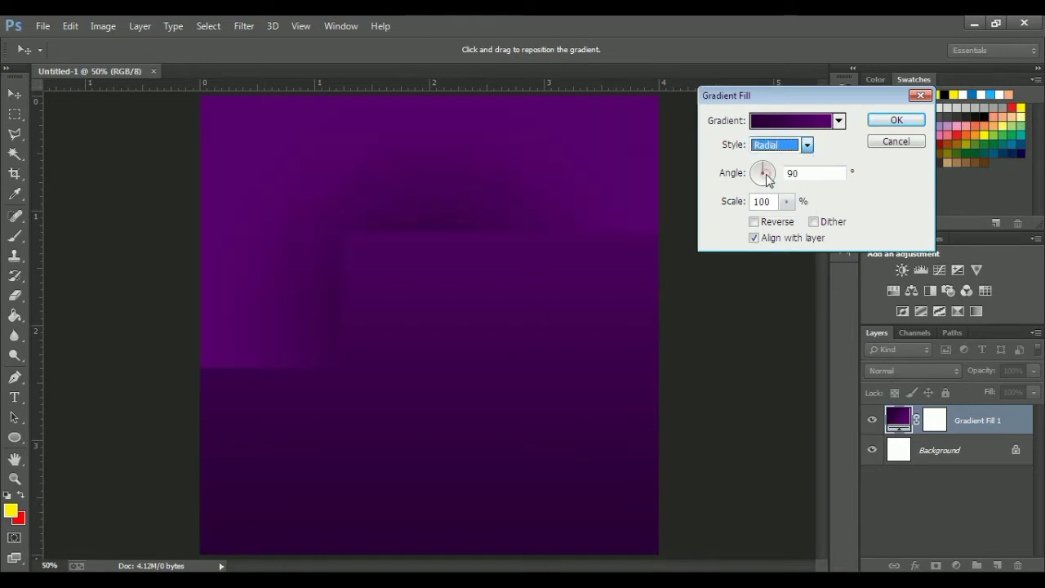
click(754, 222)
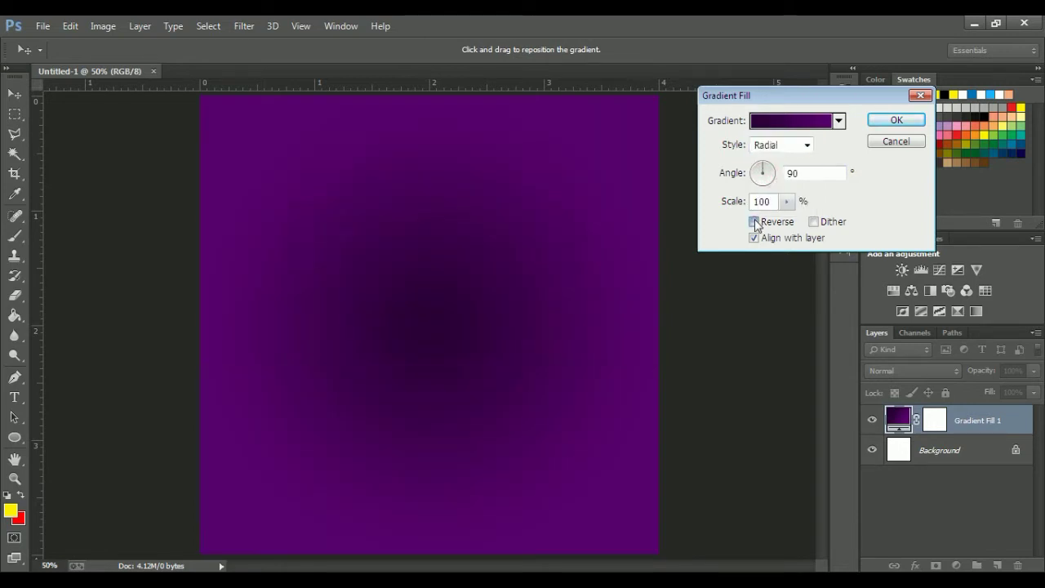
click(809, 173)
text(0)
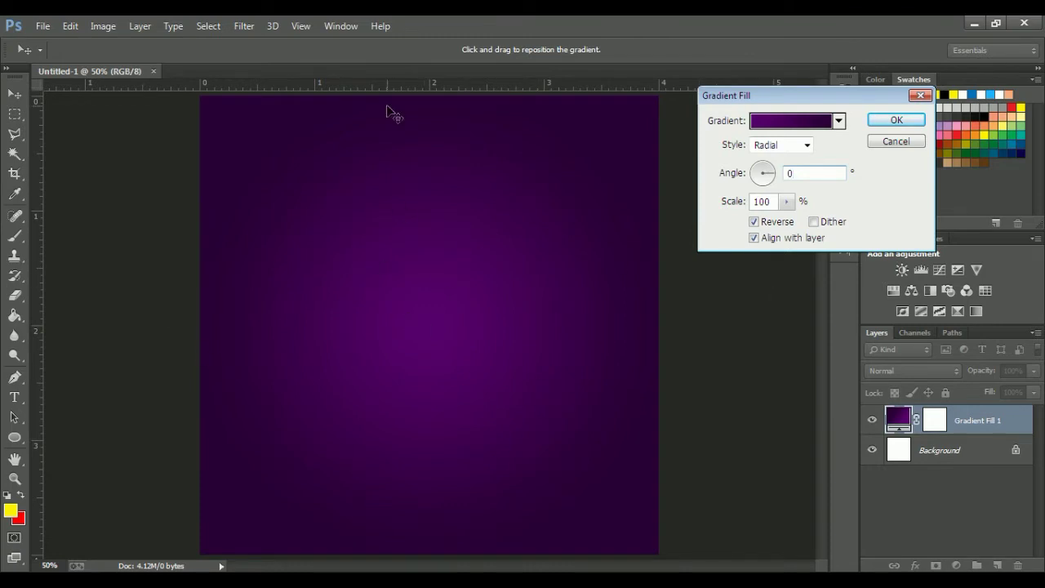
click(895, 123)
click(890, 122)
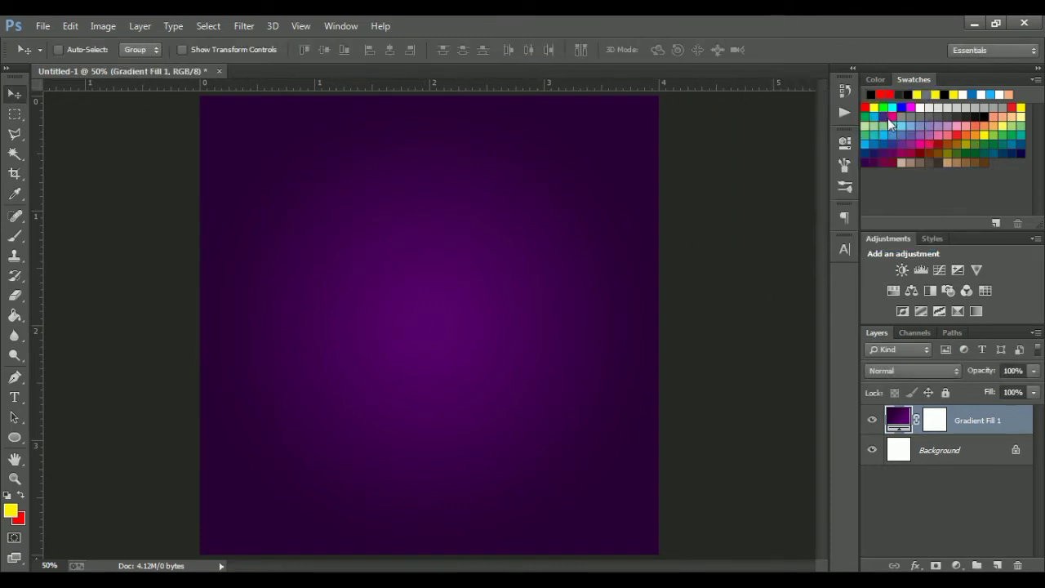
Place the lake photo pexels-s-migaj-747964 into the document
click(47, 27)
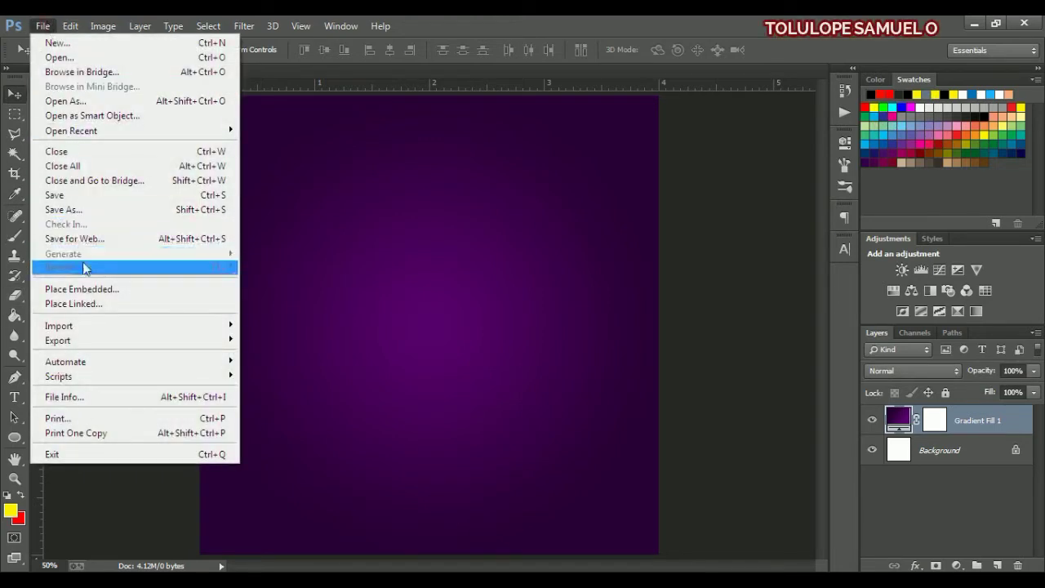
click(97, 291)
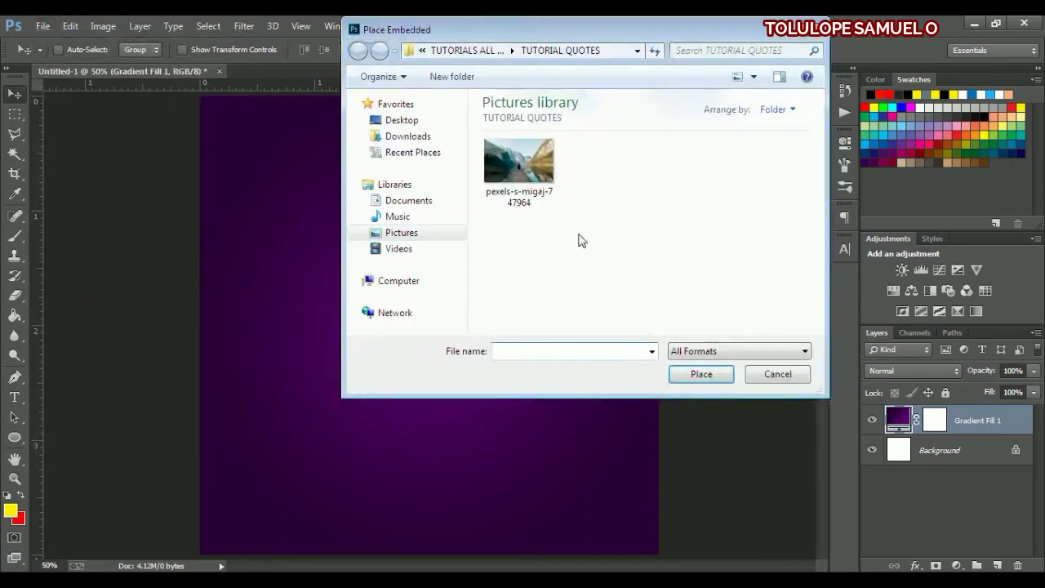
click(534, 184)
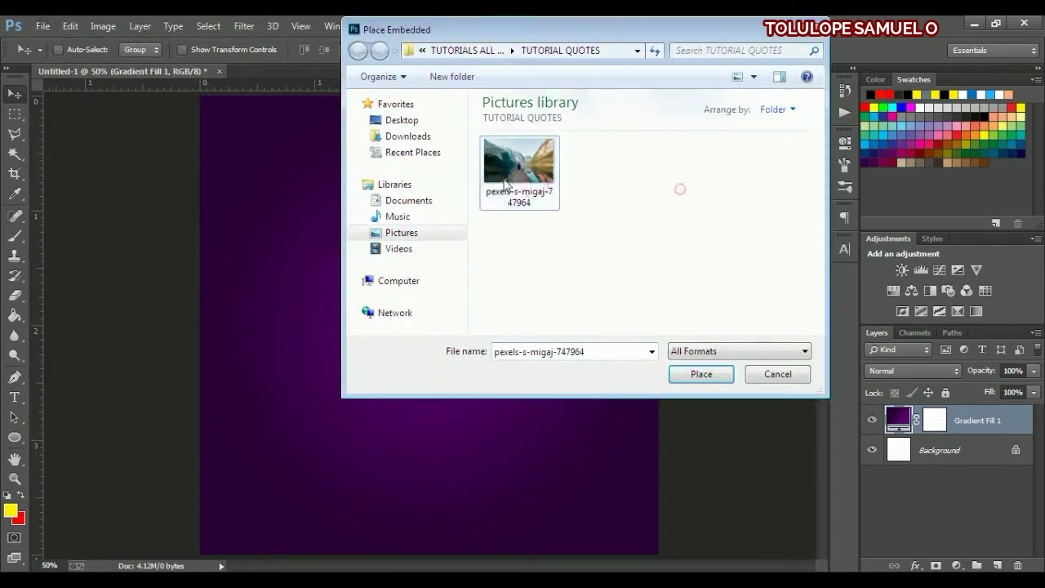
click(698, 374)
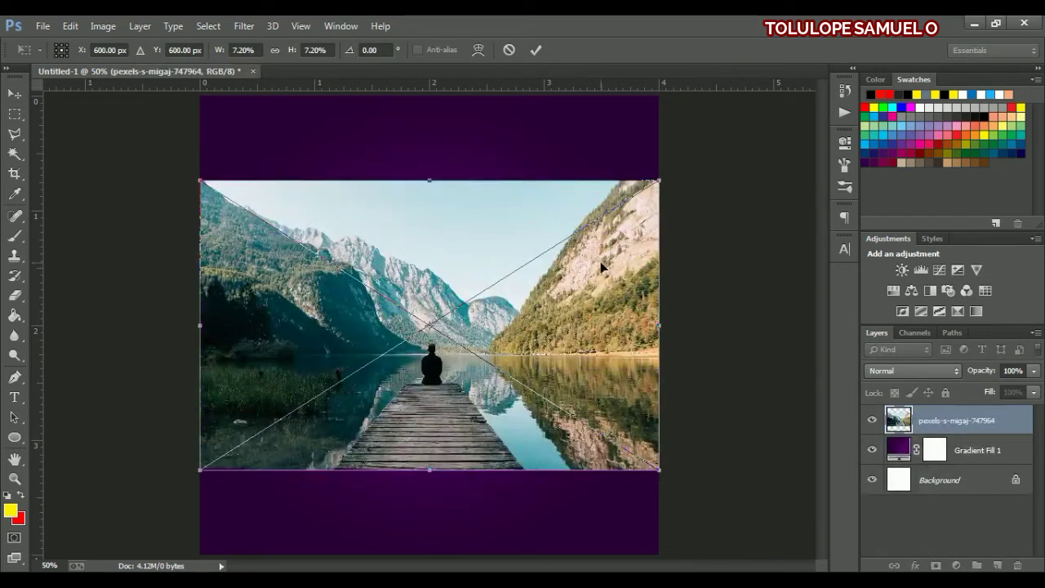
click(535, 50)
click(535, 49)
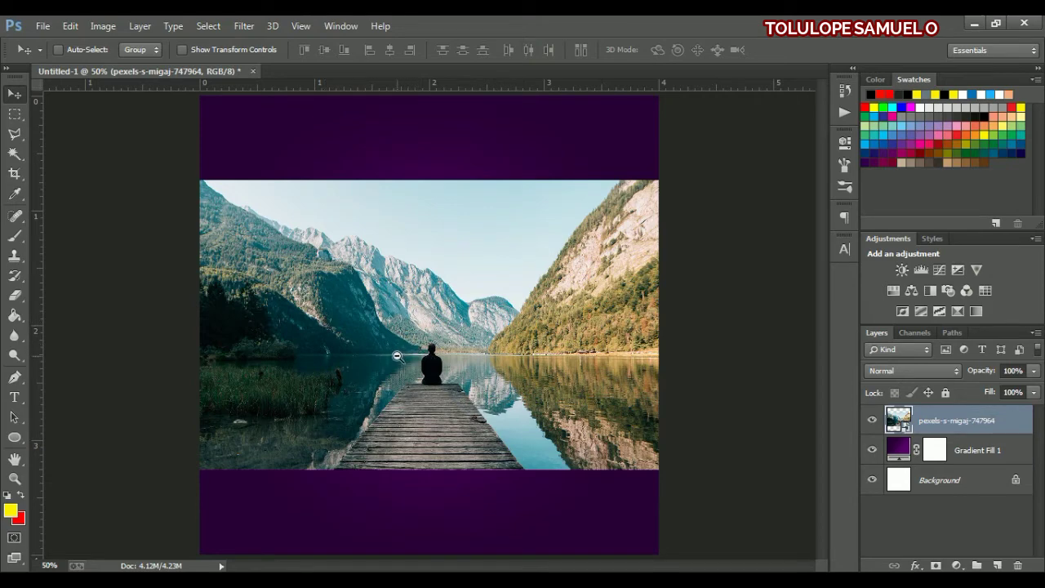
Scale the placed photo up with Ctrl+T until it covers the whole canvas
alt+click(397, 356)
alt+click(396, 356)
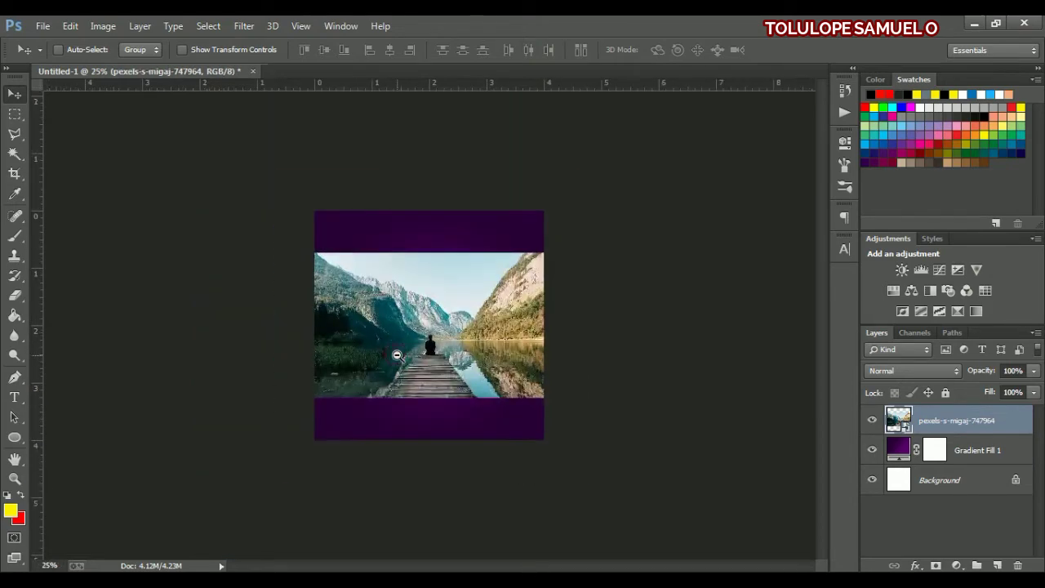
key(ctrl+t)
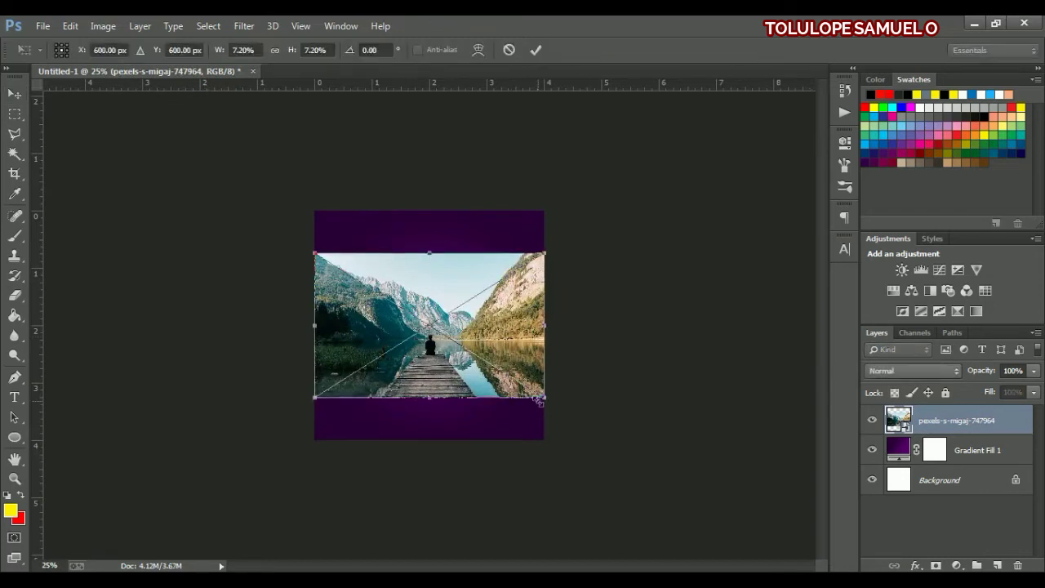
drag(545, 402, 629, 500)
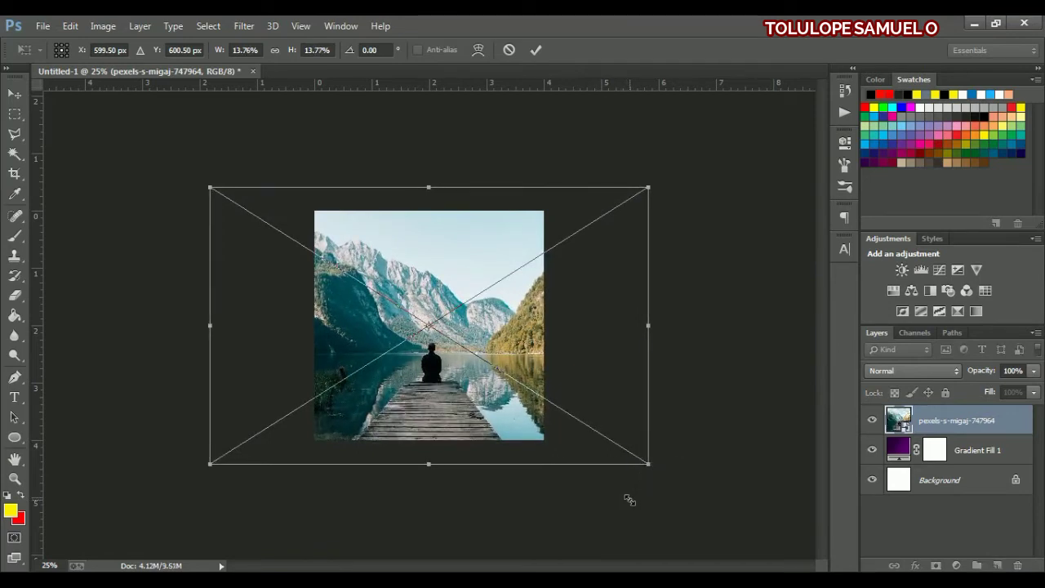
click(538, 49)
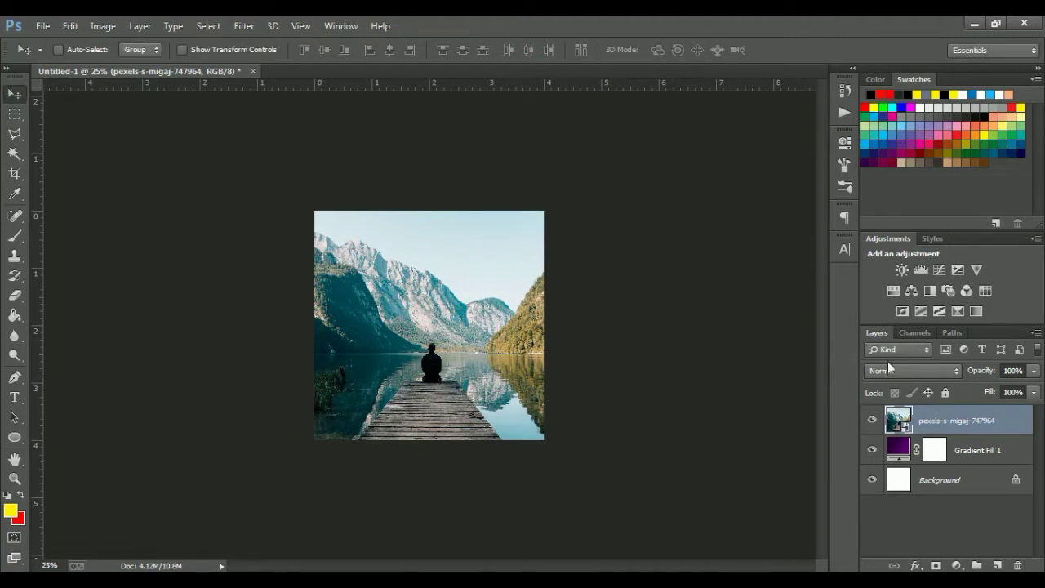
Set the photo layer's blend mode to Overlay so it takes the purple tint
click(888, 367)
click(877, 214)
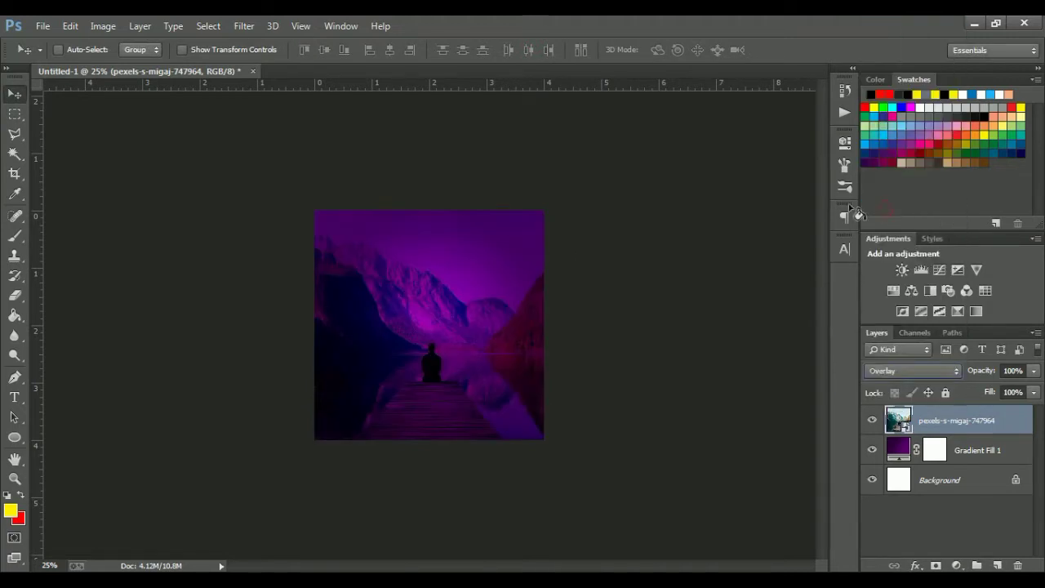
scroll(433, 288, up, 2)
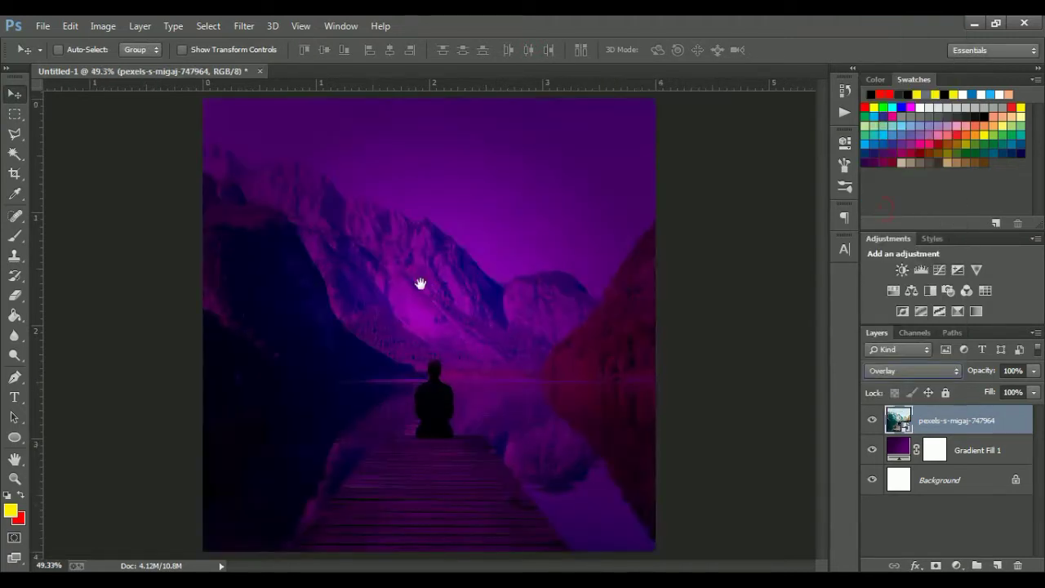
scroll(421, 283, down, 1)
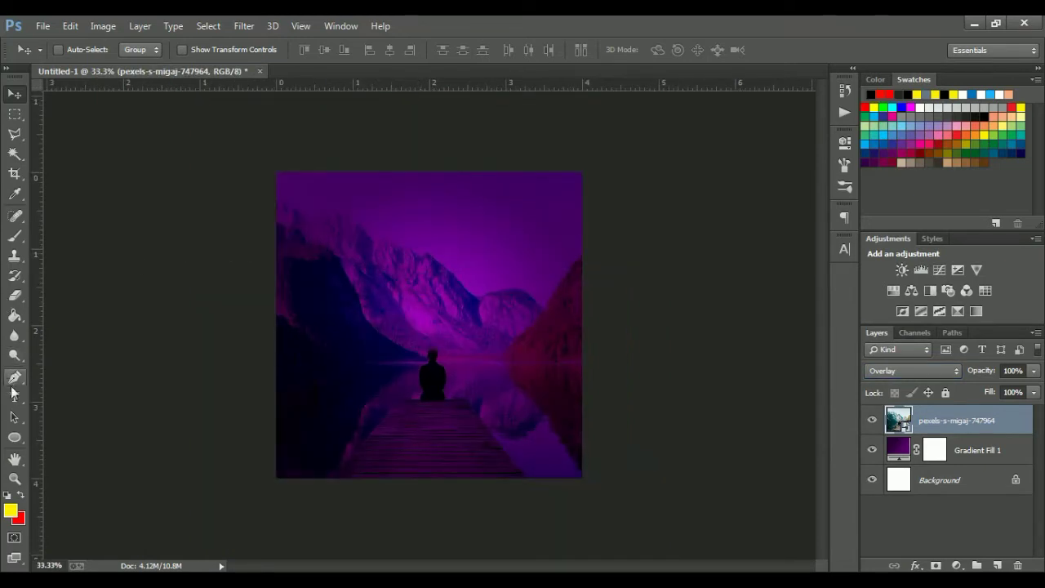
click(13, 399)
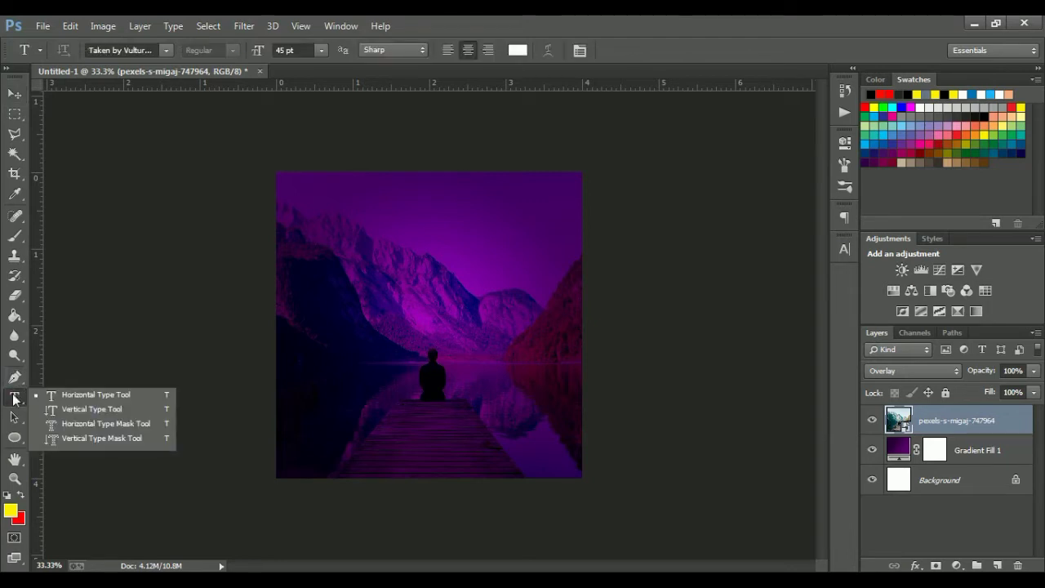
Type 'Life can only be understood' in the Taken by Vultures Demo script font
click(62, 397)
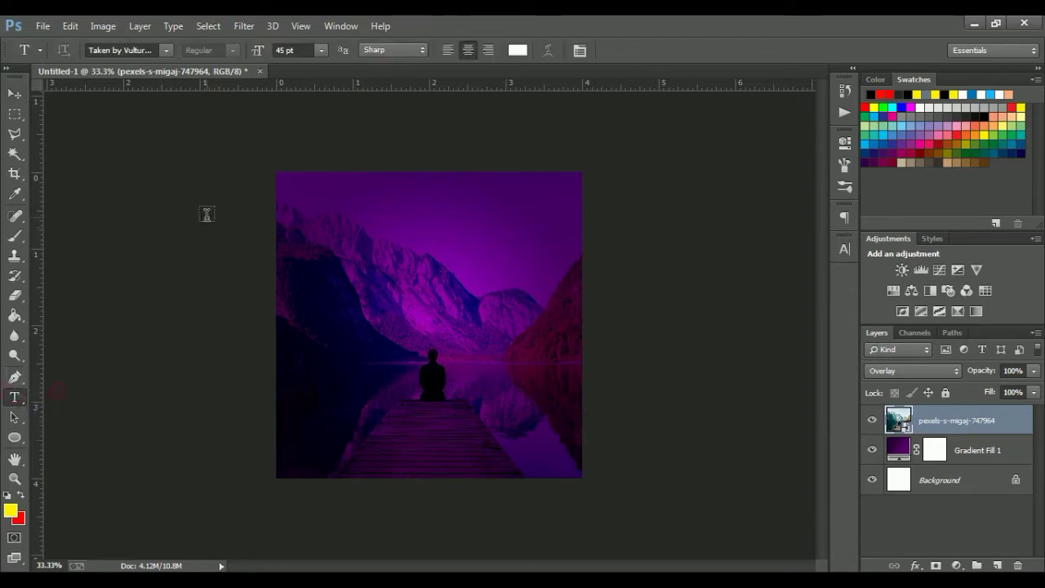
click(136, 49)
click(166, 50)
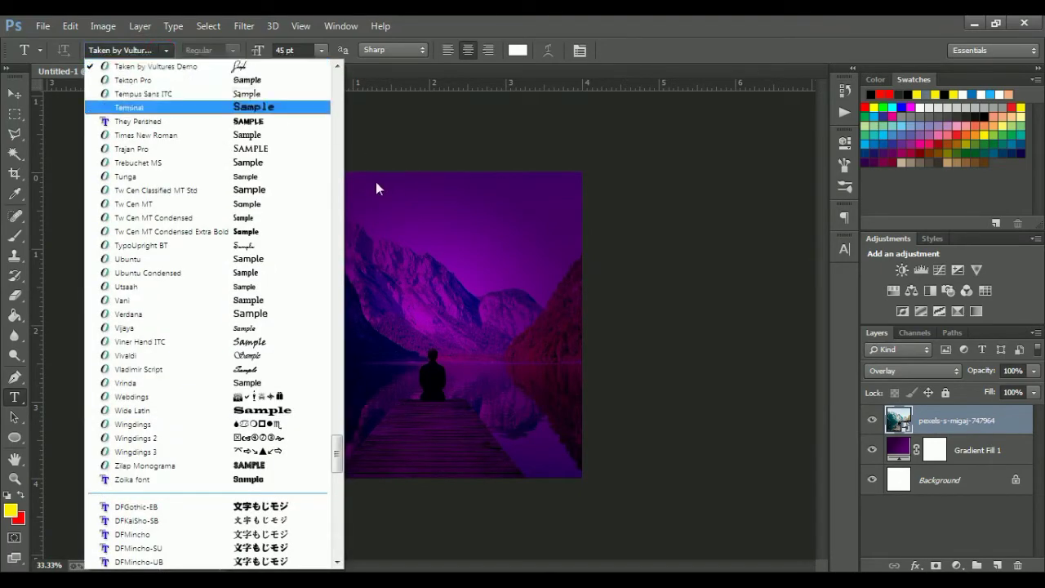
click(274, 66)
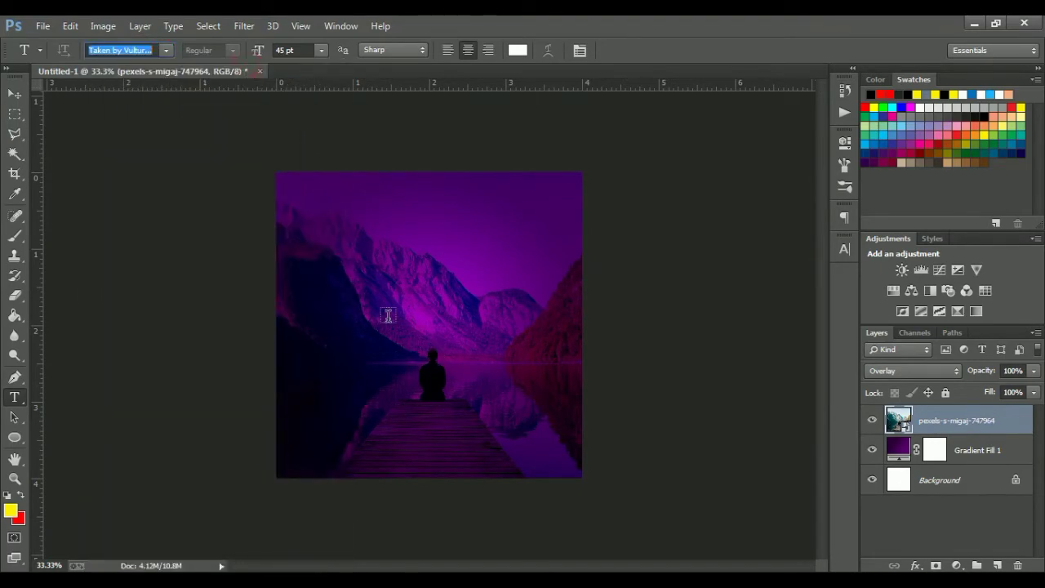
click(367, 286)
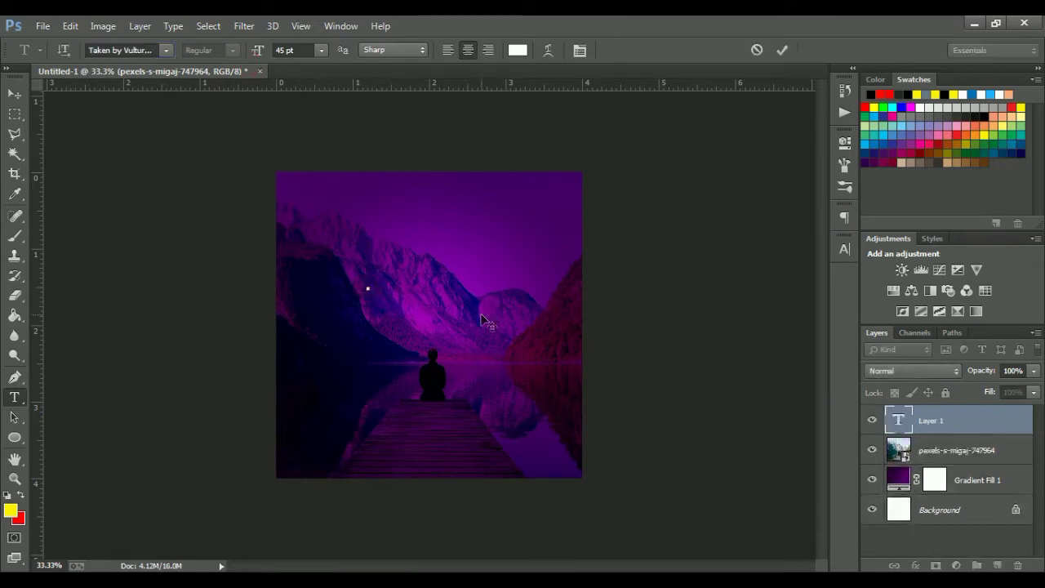
text(Life)
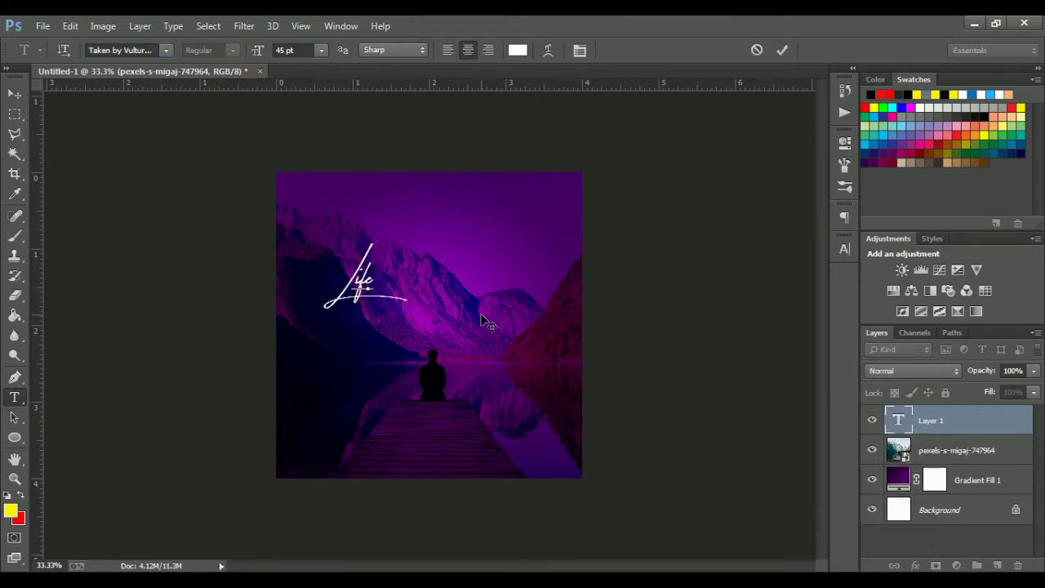
text( can only)
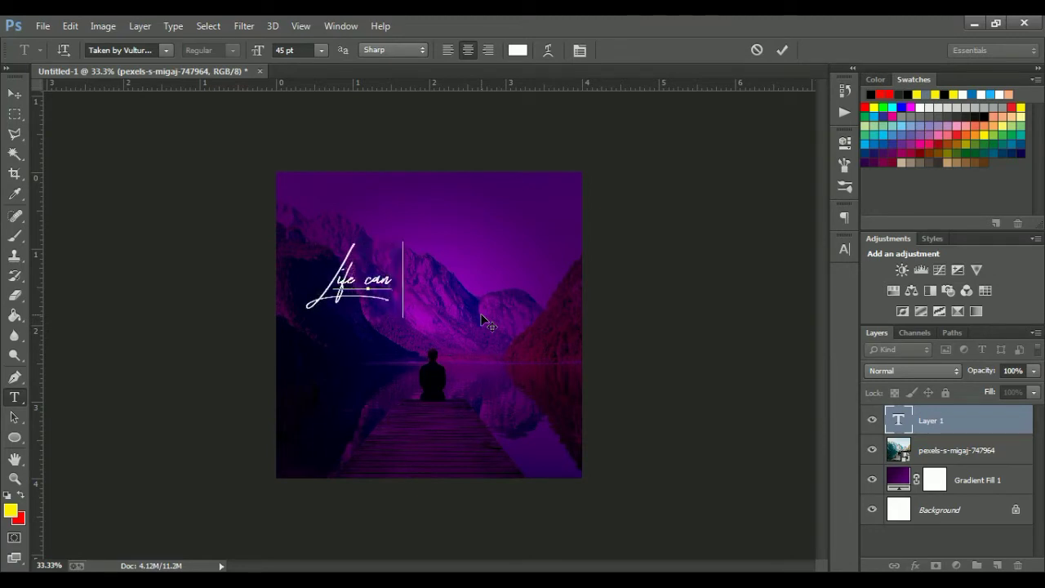
text( be un)
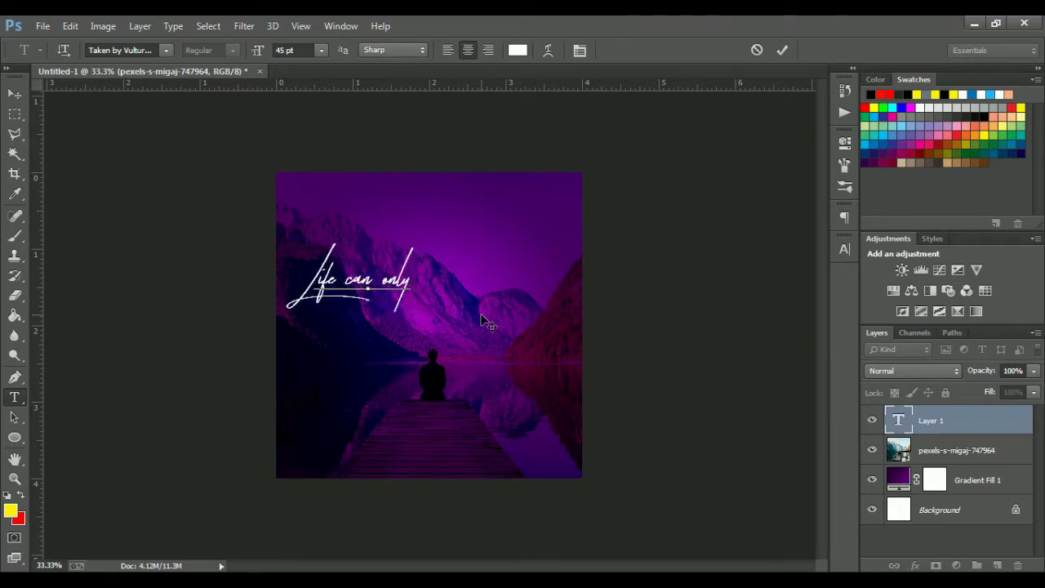
text(de)
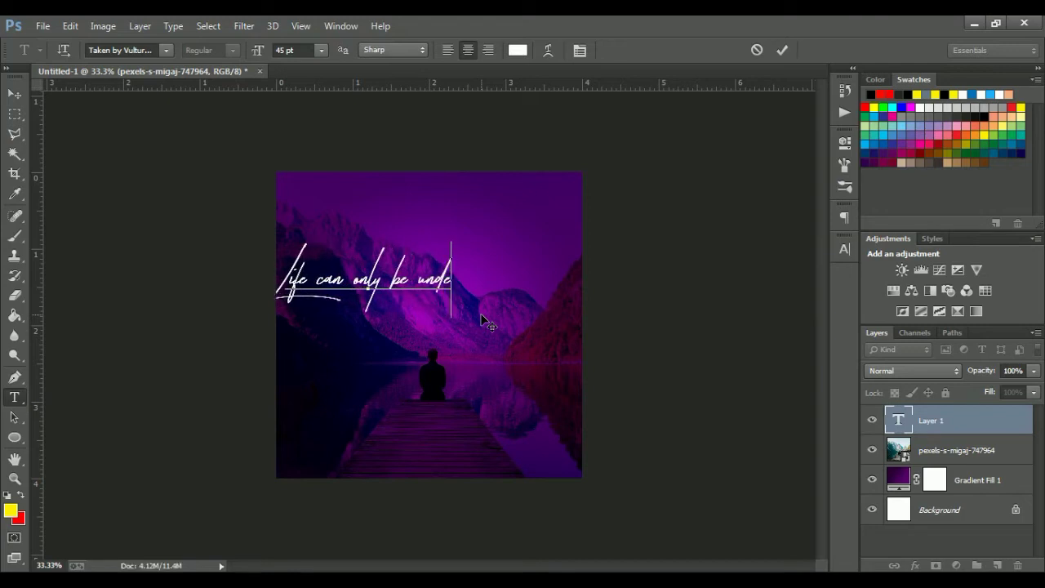
text(rstood)
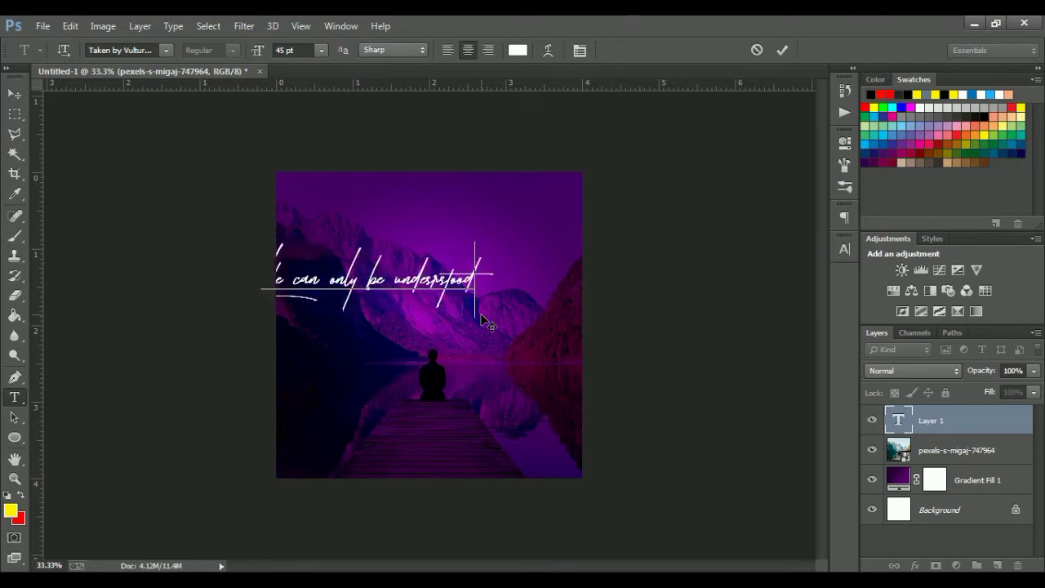
click(782, 52)
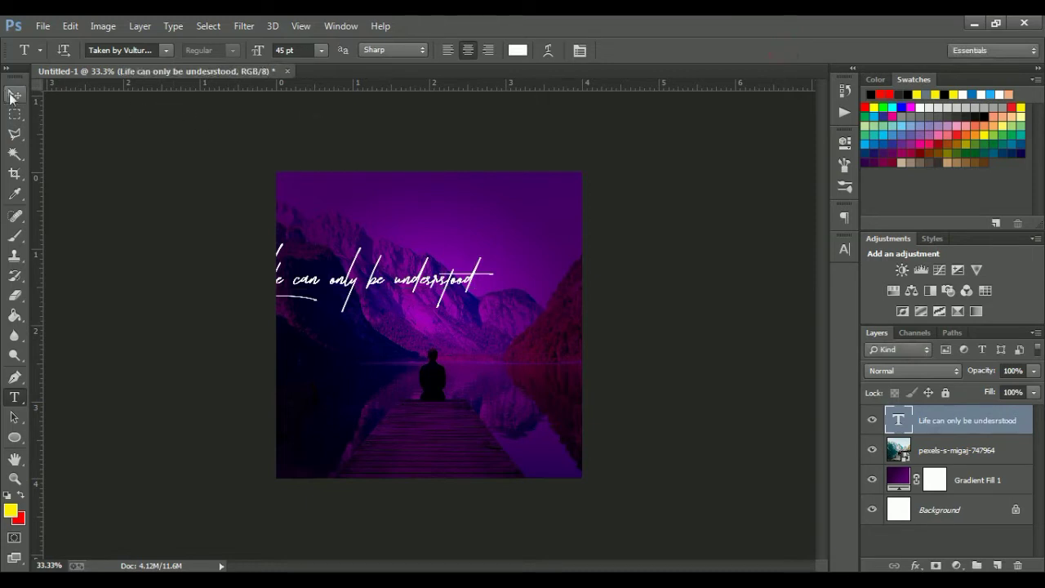
Centre the quote text horizontally on the canvas
click(15, 95)
key(ctrl+a)
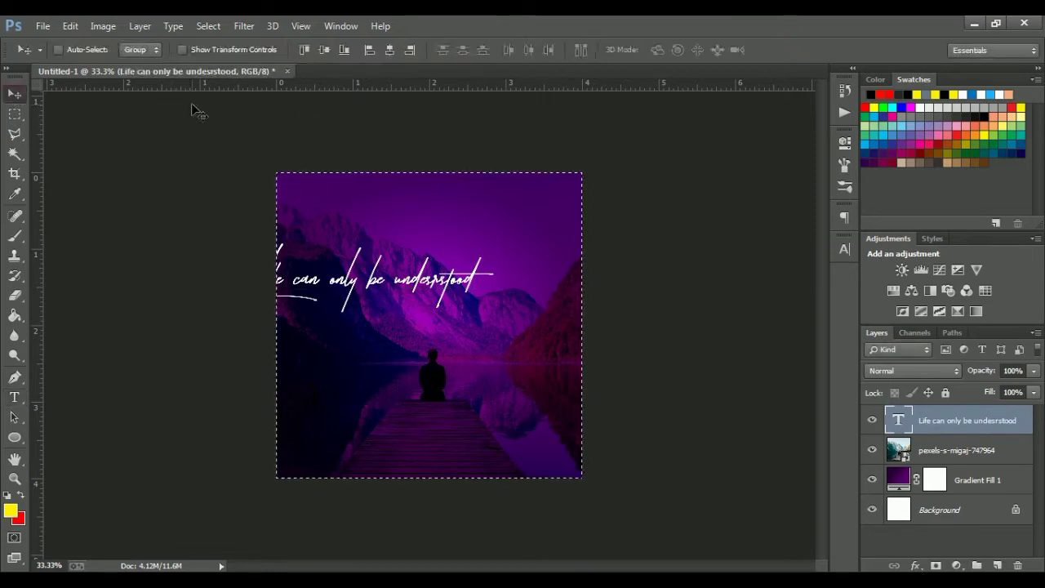
click(390, 50)
key(ctrl+d)
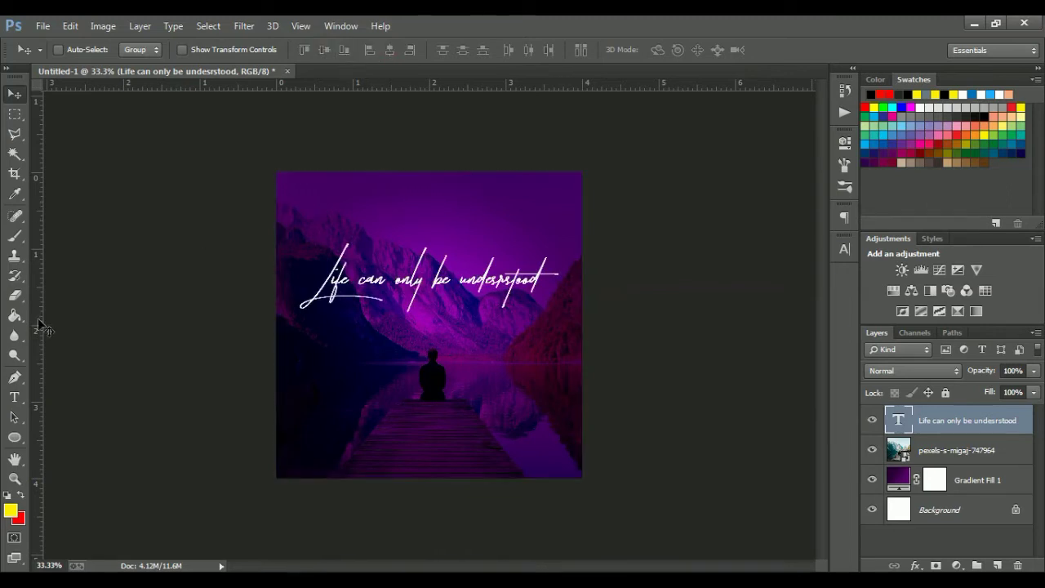
Continue the quote with 'backwards but it must be live' and 'forwards.'
click(11, 400)
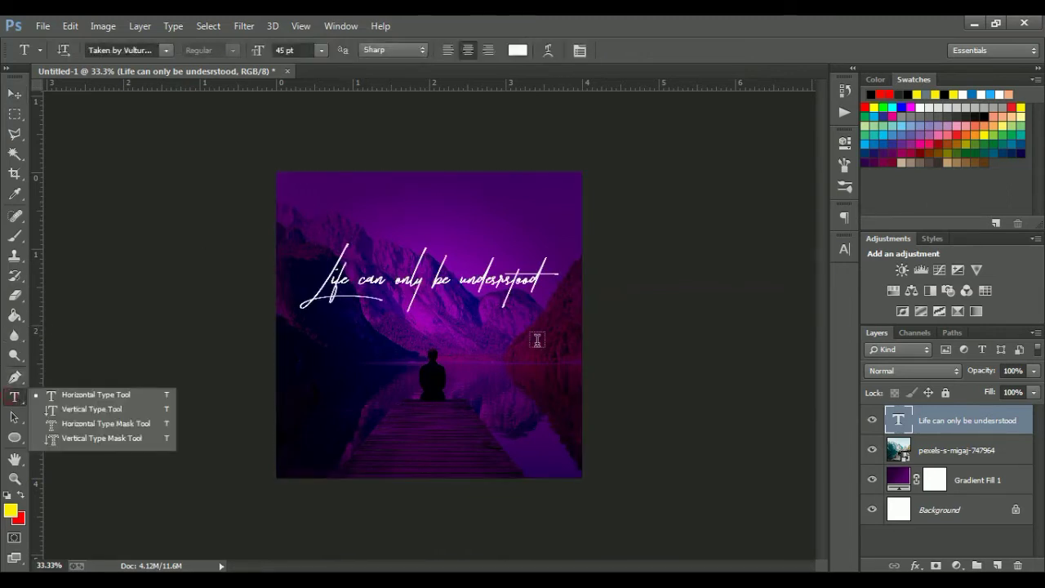
click(524, 278)
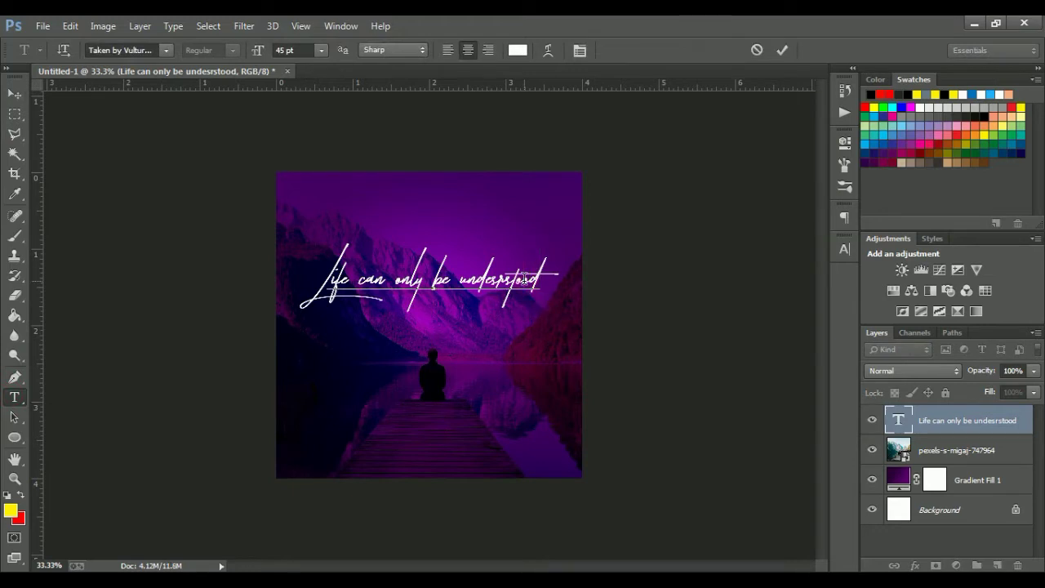
text(backwar)
text(ds)
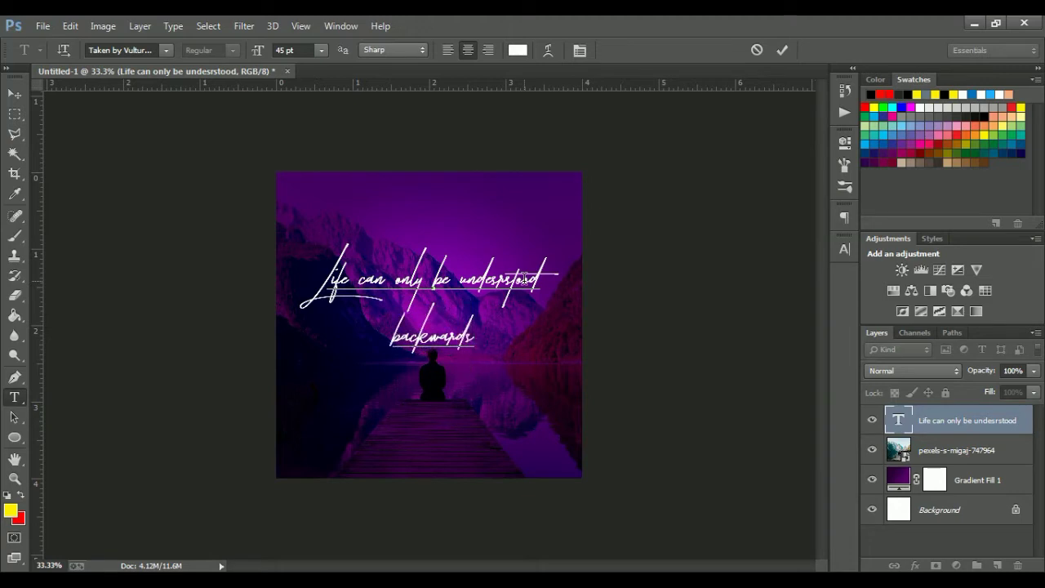
text( but i)
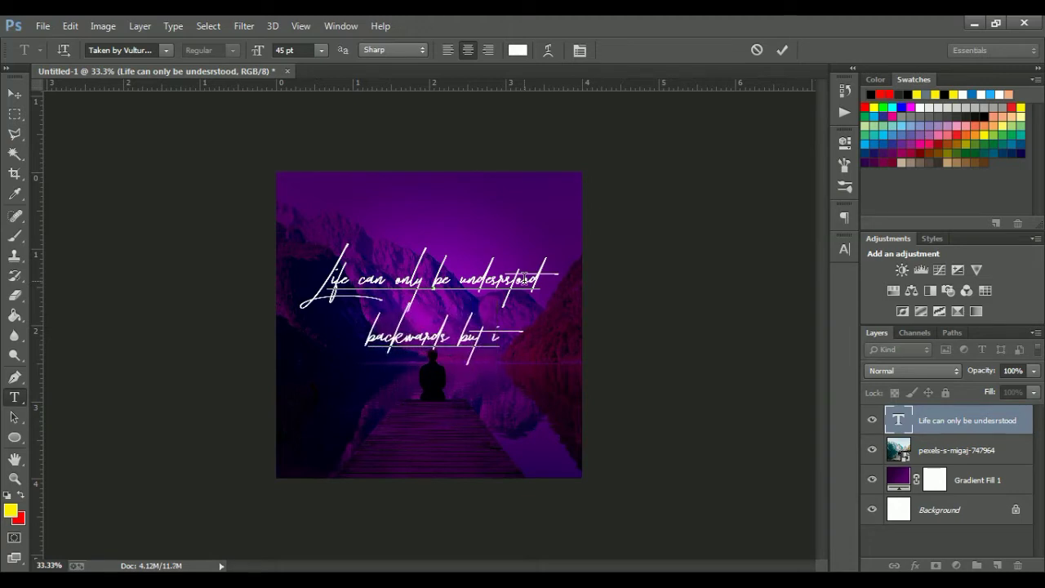
text(t)
text( m)
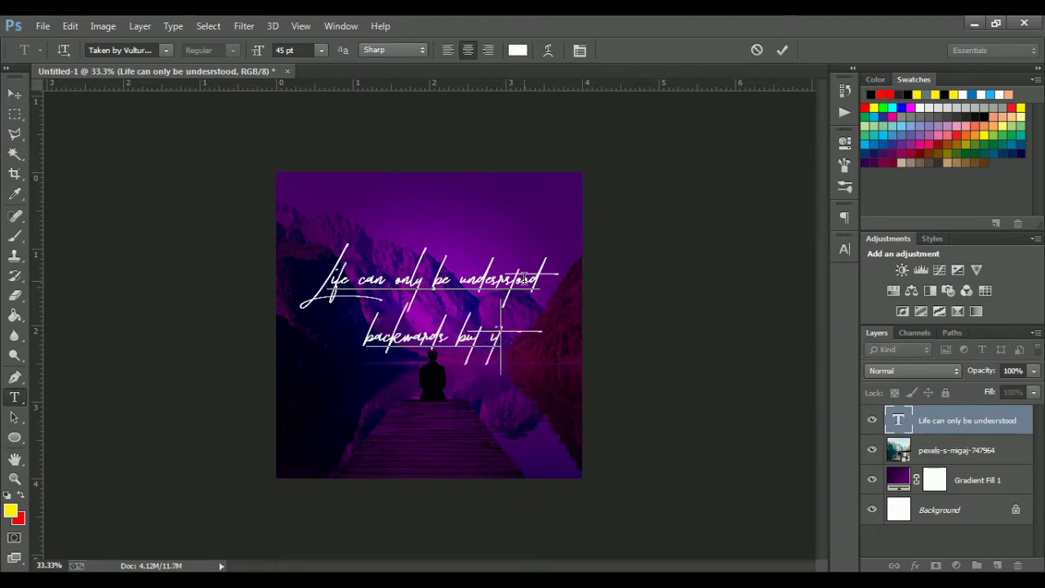
text(ust)
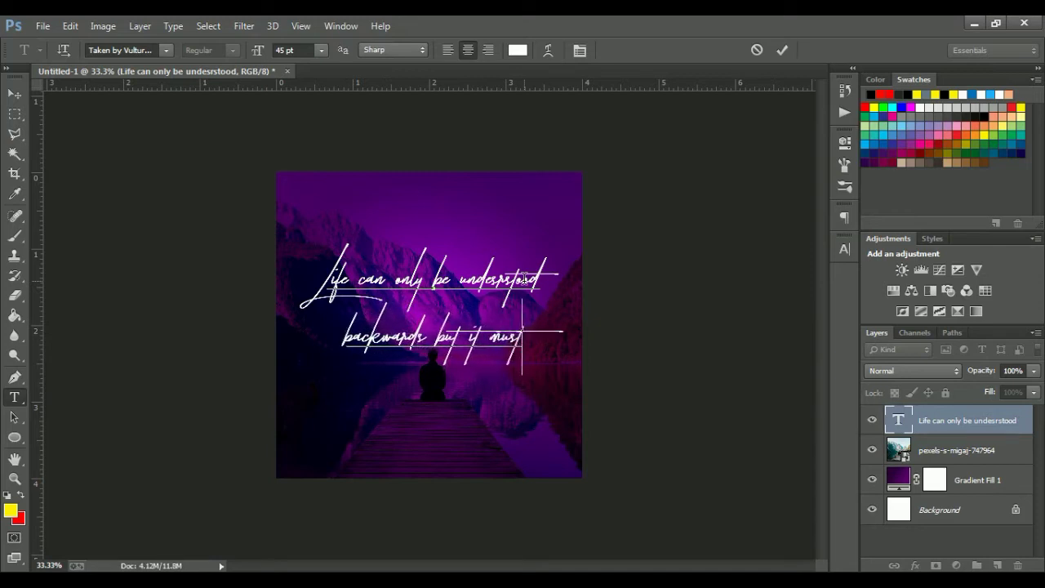
text( be)
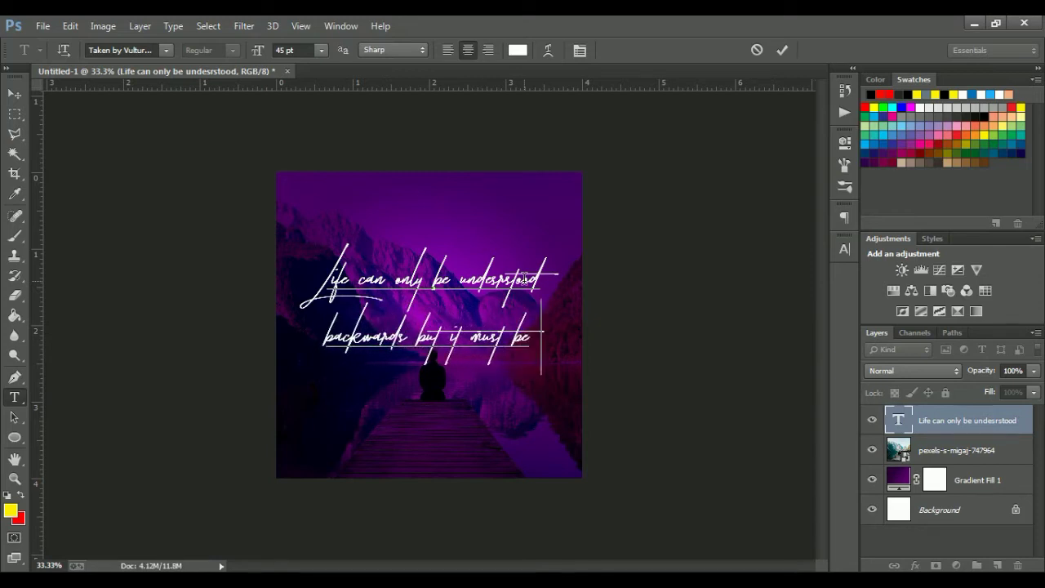
text( liv)
text(ed)
text(for)
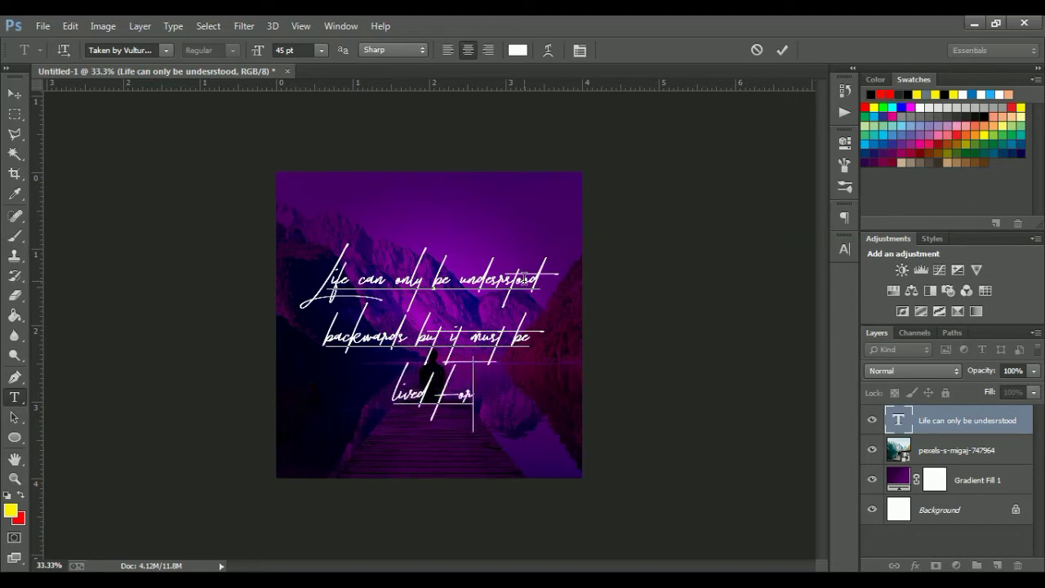
text(wards)
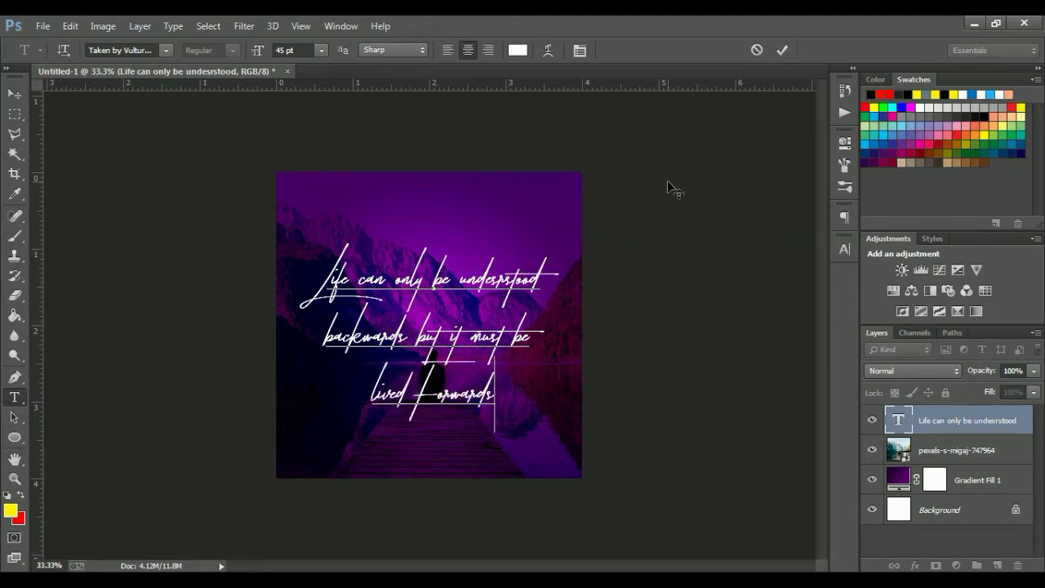
text(.)
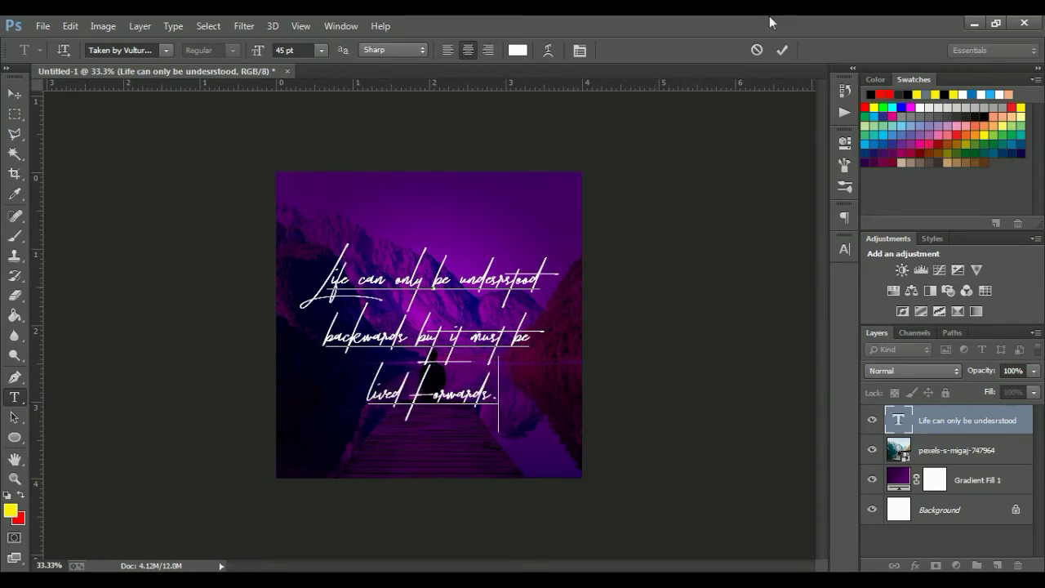
Commit the three-line quote and drag it slightly higher on the canvas
click(781, 49)
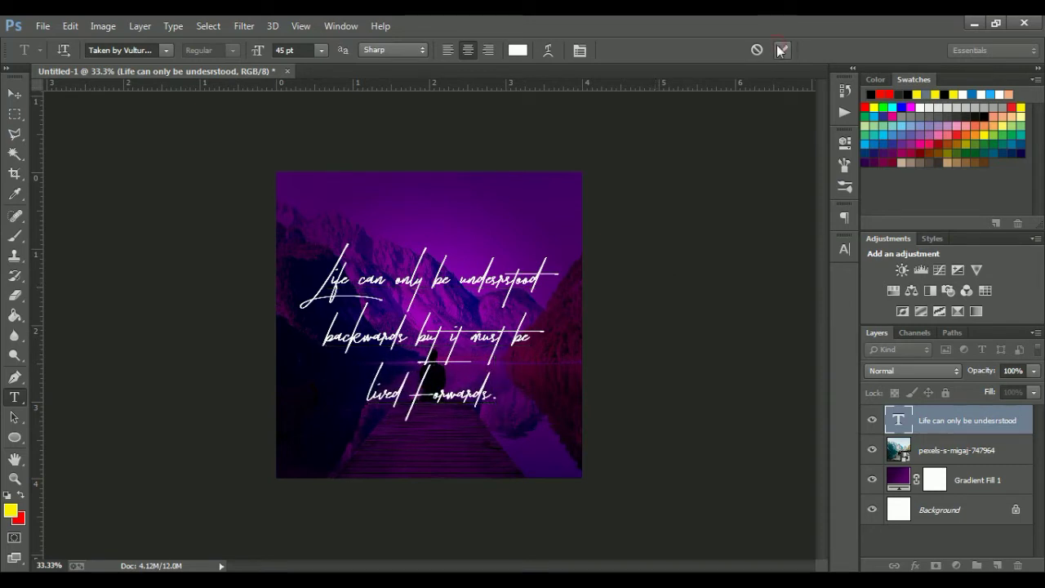
click(14, 94)
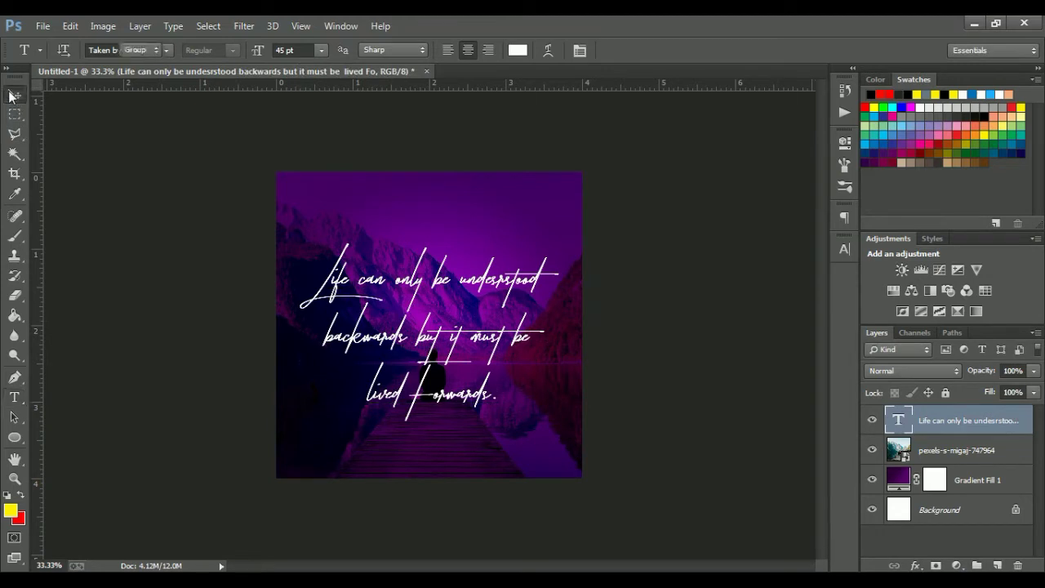
key(ctrl+a)
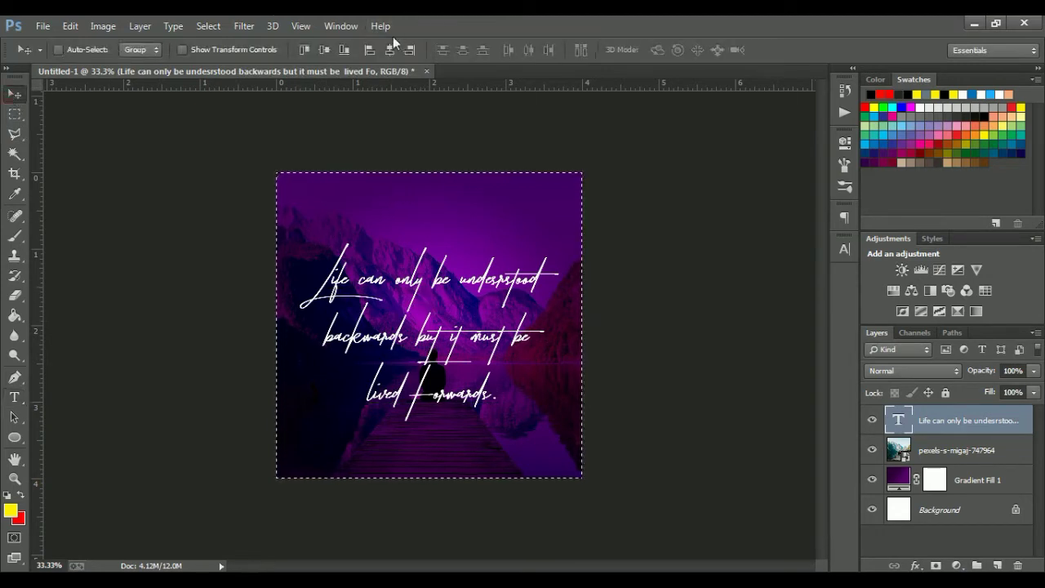
key(ctrl+d)
mouse_move(476, 343)
mouse_down()
mouse_move(471, 301)
mouse_move(474, 319)
mouse_up()
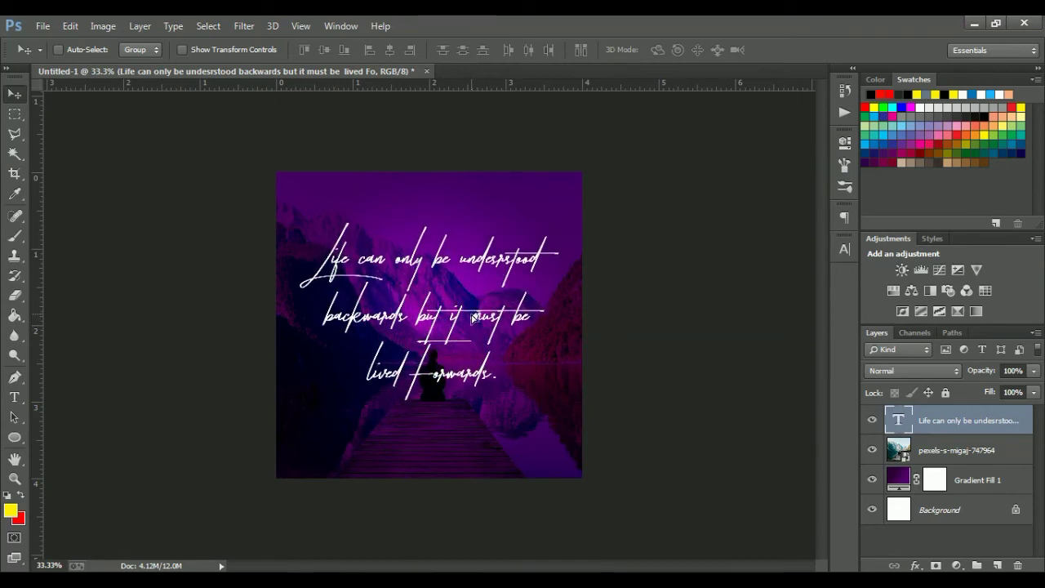
scroll(474, 318, up, 2)
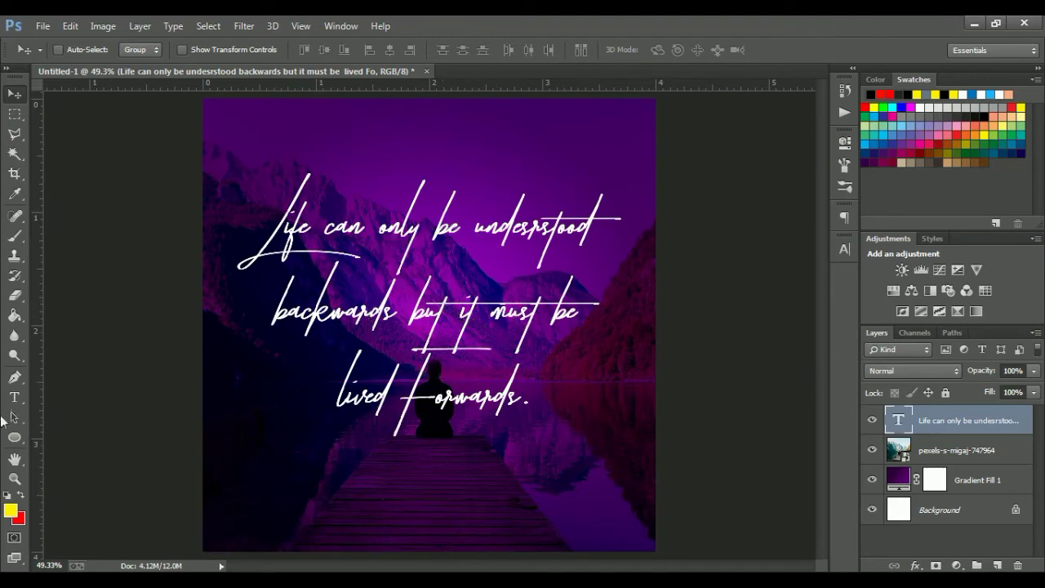
click(14, 397)
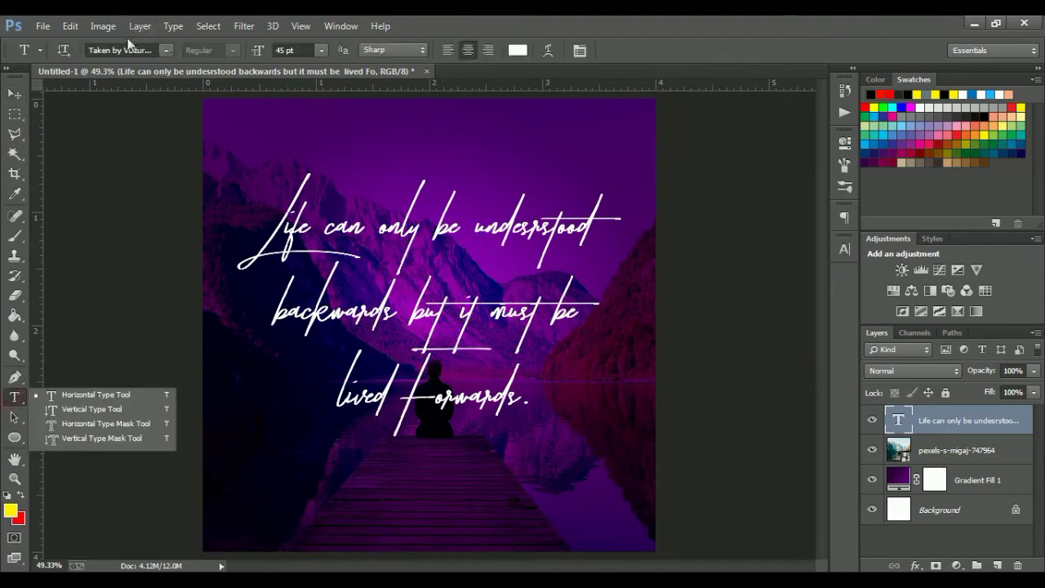
click(127, 49)
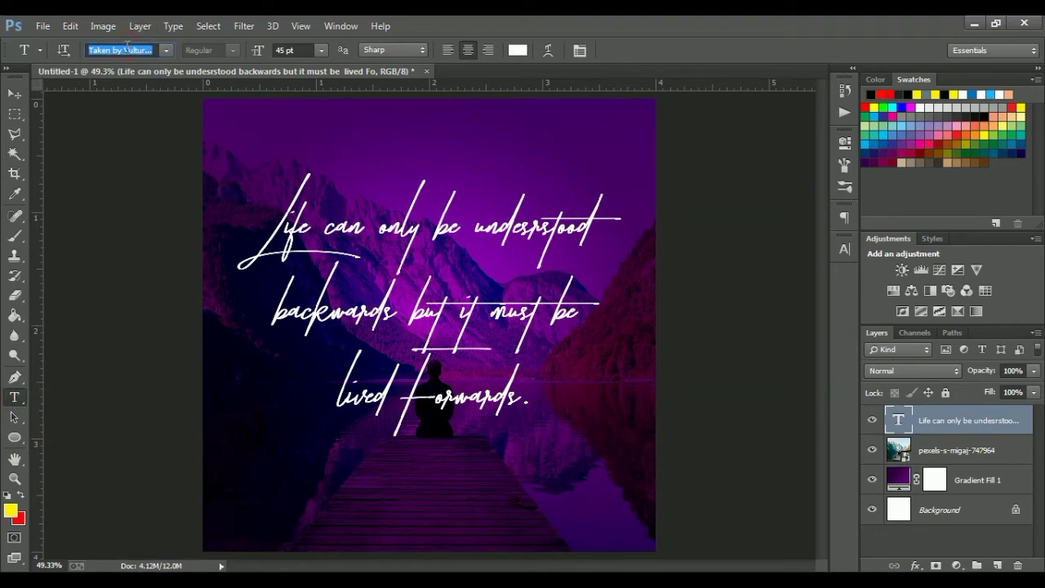
text(raleway)
key(Return)
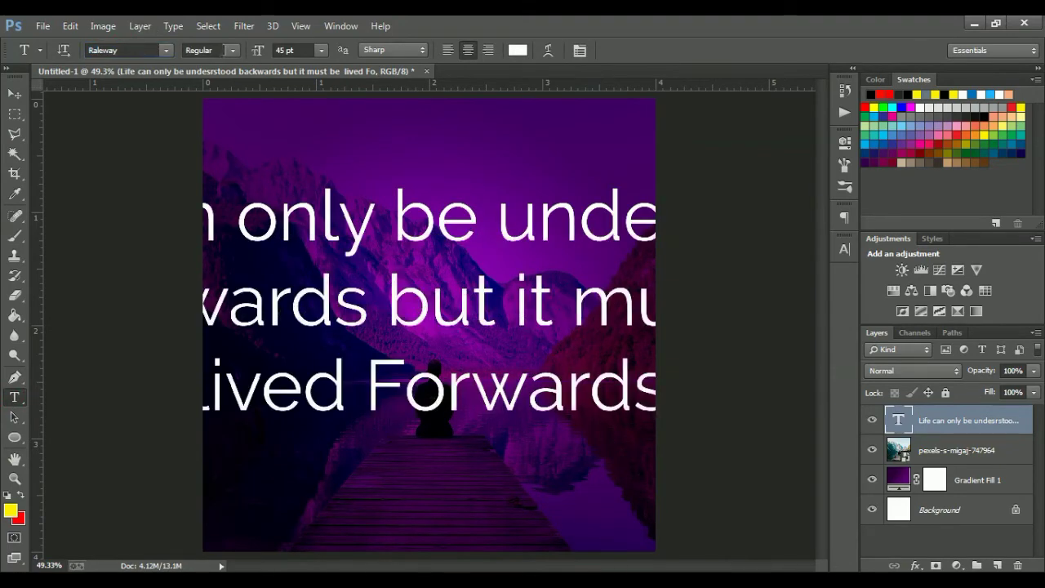
key(ctrl+z)
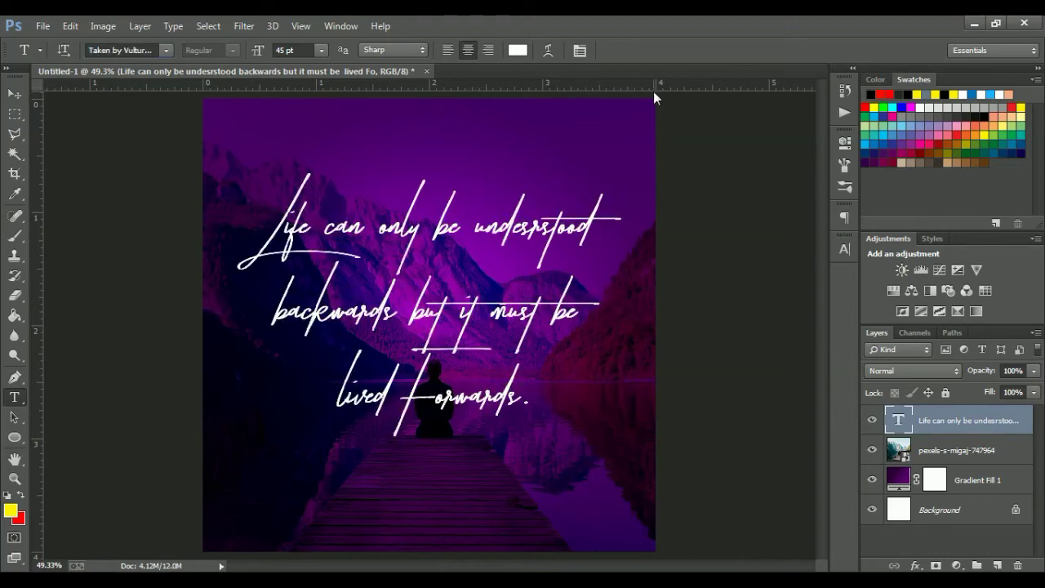
click(335, 478)
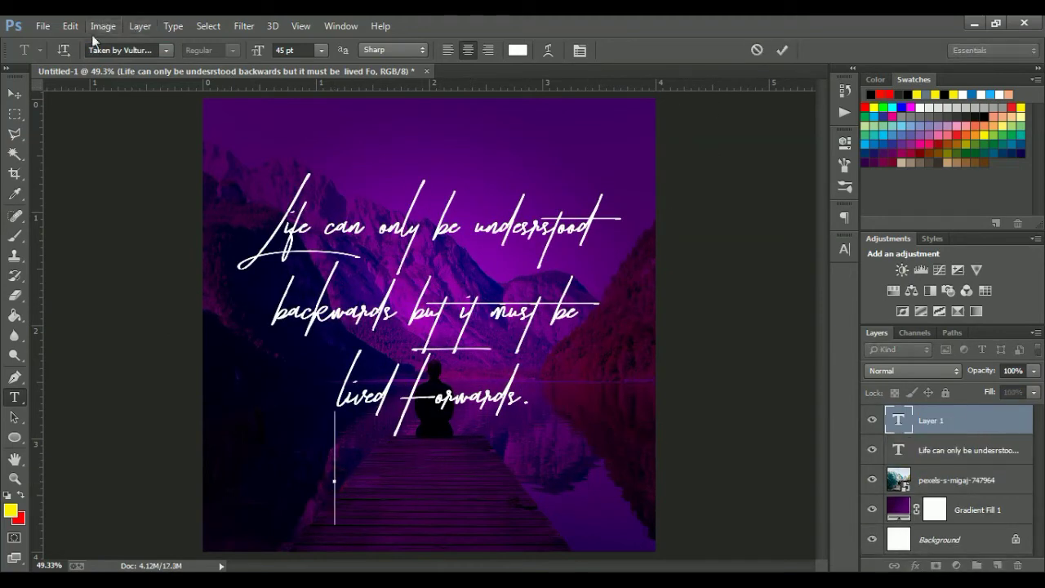
Set the type font to Raleway SemiBold
click(111, 49)
text(Raleway)
key(Return)
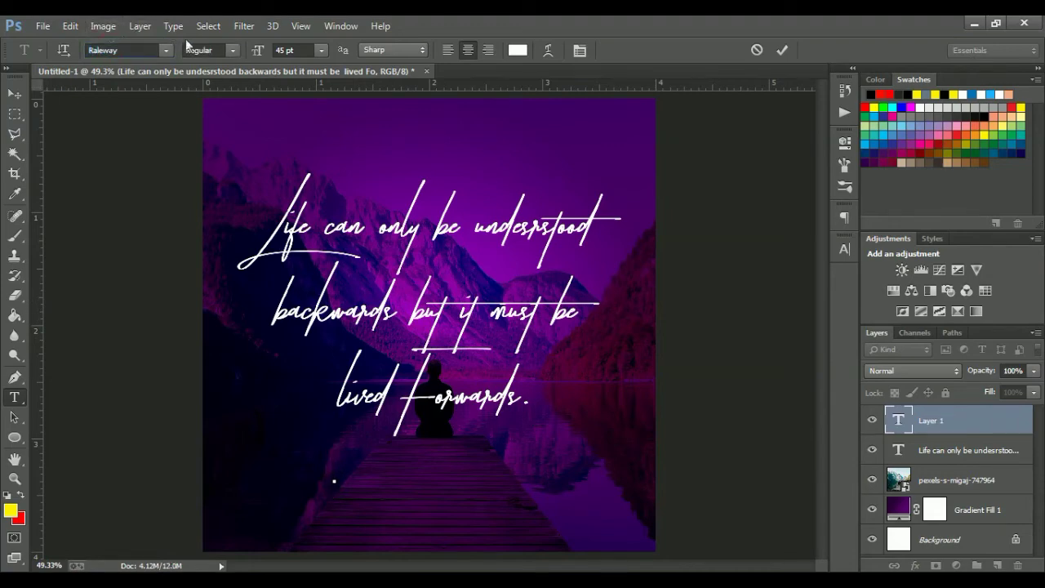
click(233, 49)
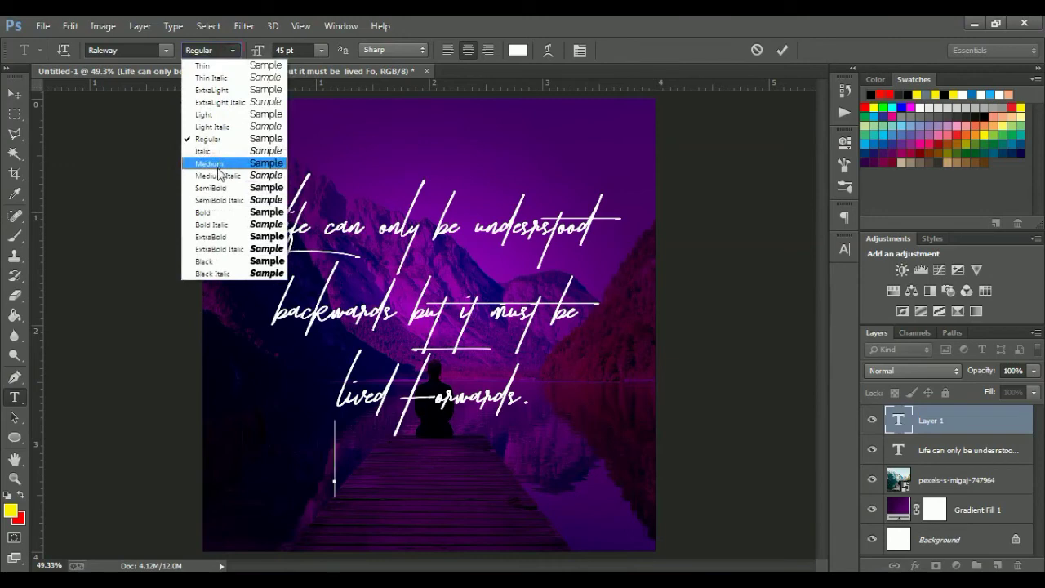
click(220, 201)
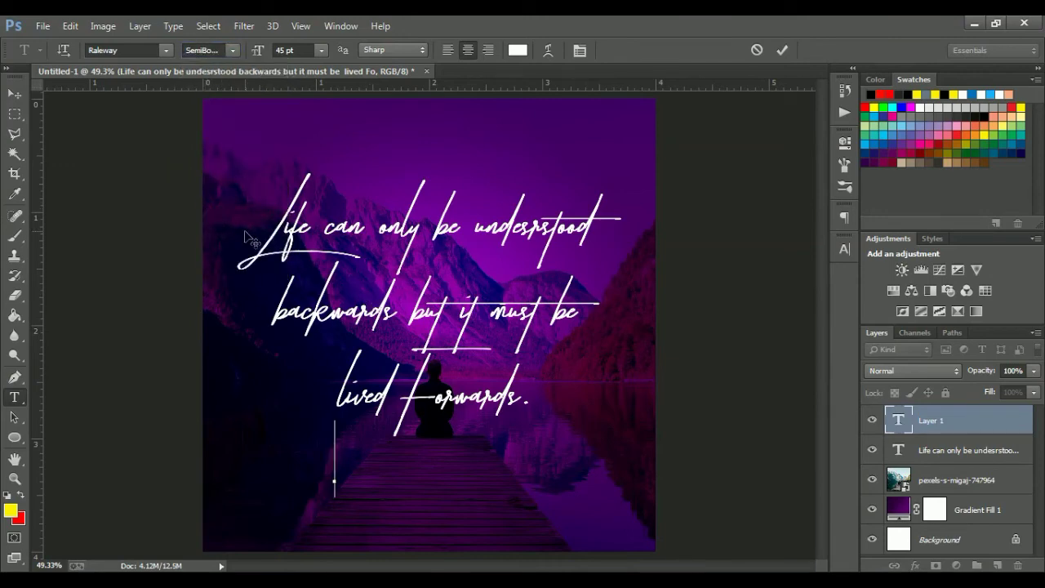
Type the author's name at 30 pt and commit the text
text(S)
key(ctrl+a)
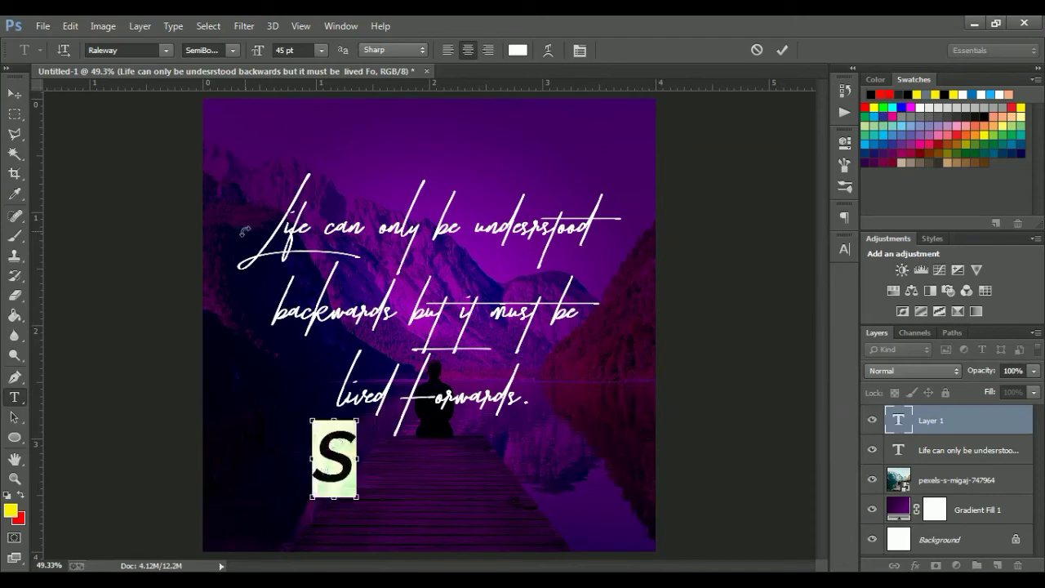
click(299, 45)
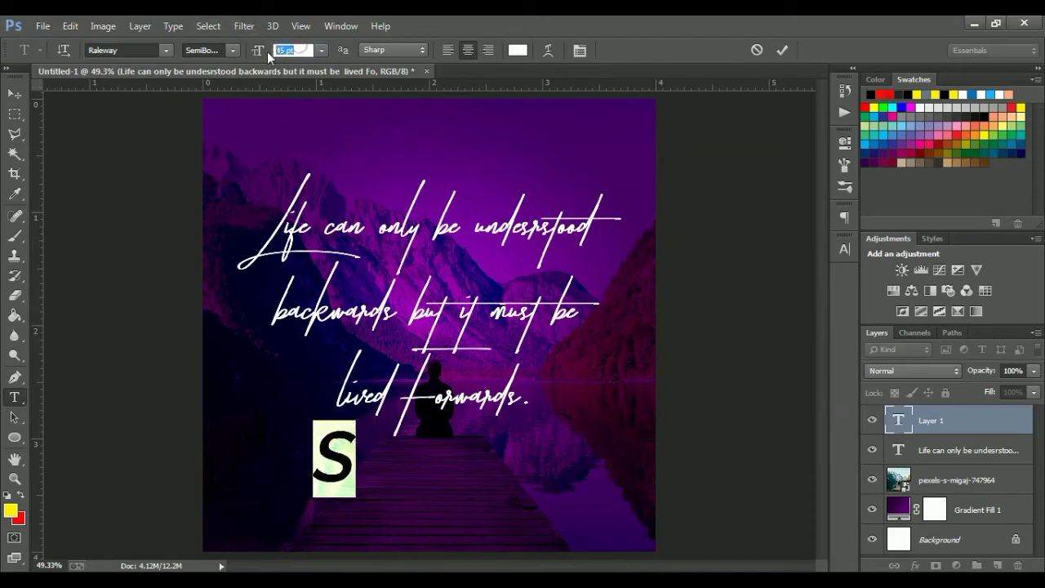
text(30)
key(Return)
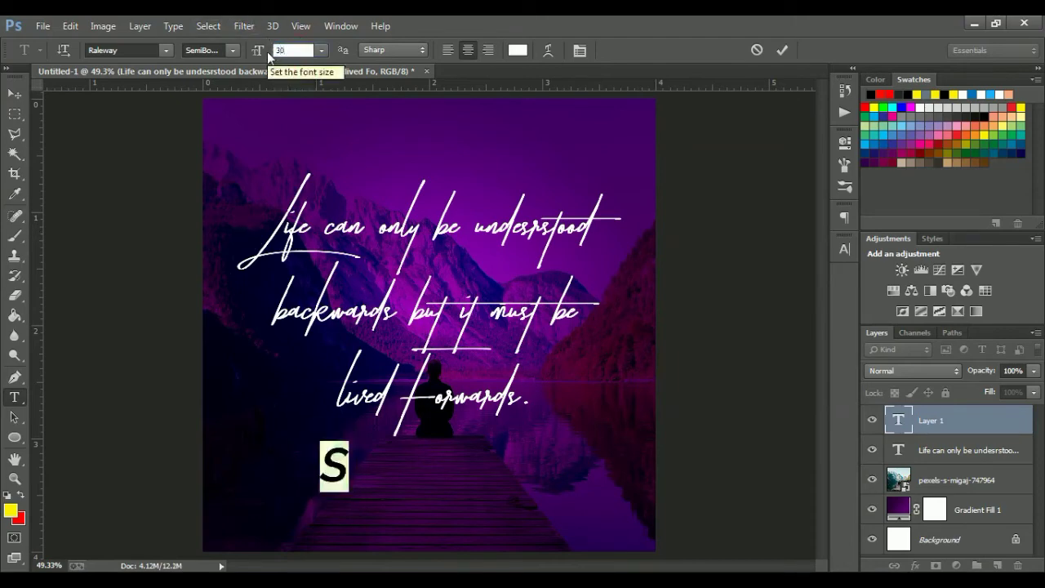
key(Return)
text(o)
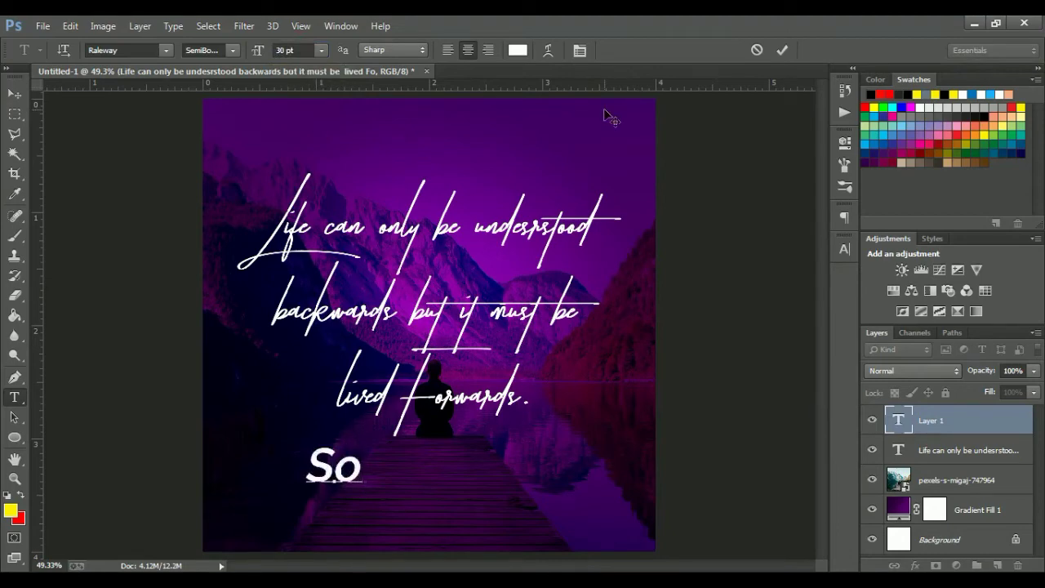
text(re)
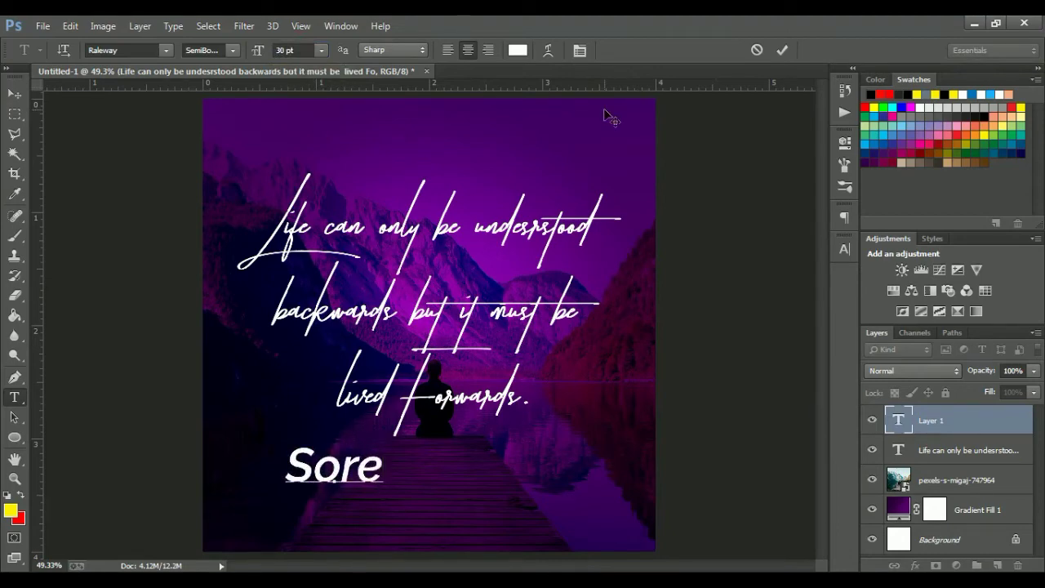
text(n )
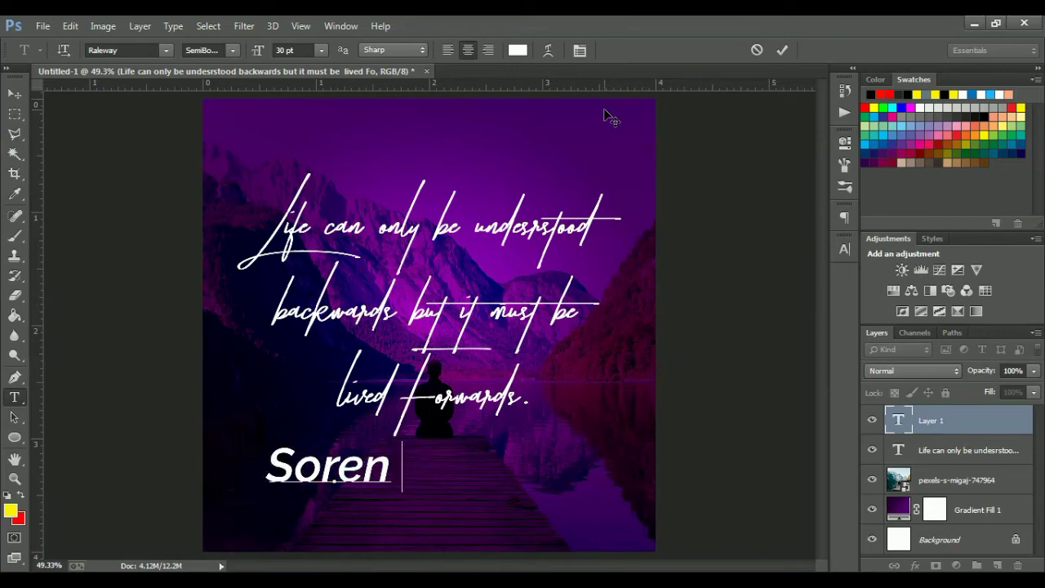
text(K)
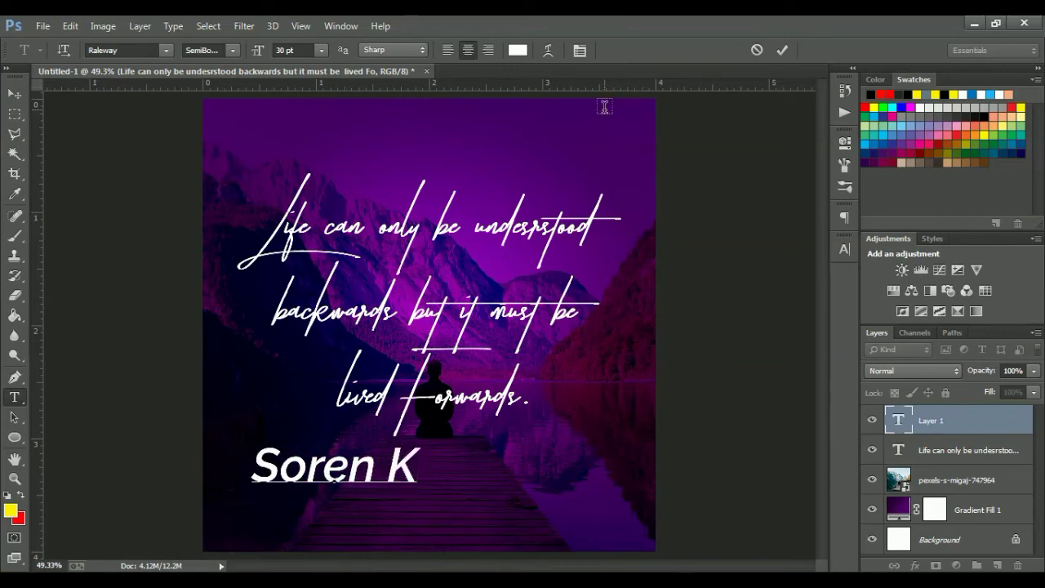
text(ierk)
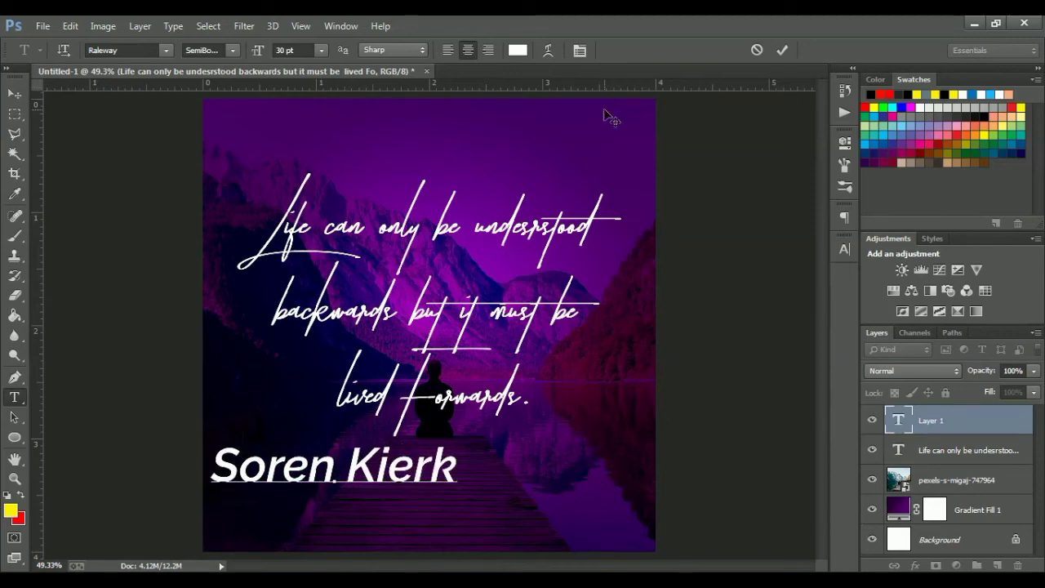
text(egaard)
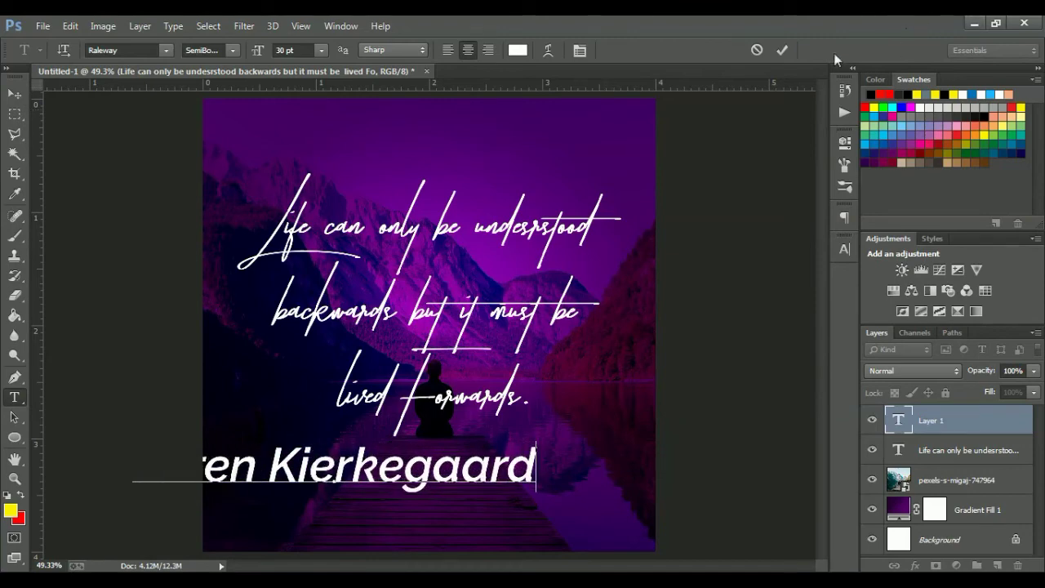
click(781, 51)
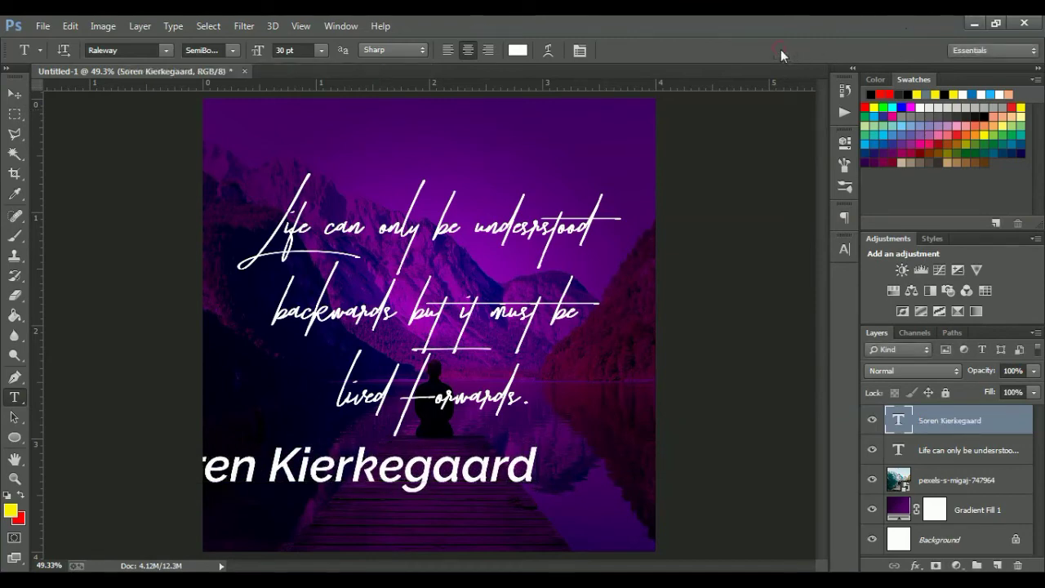
Drag the author's name fully onto the canvas and scale it down to about 76%
click(15, 94)
drag(361, 452, 449, 455)
key(ctrl+t)
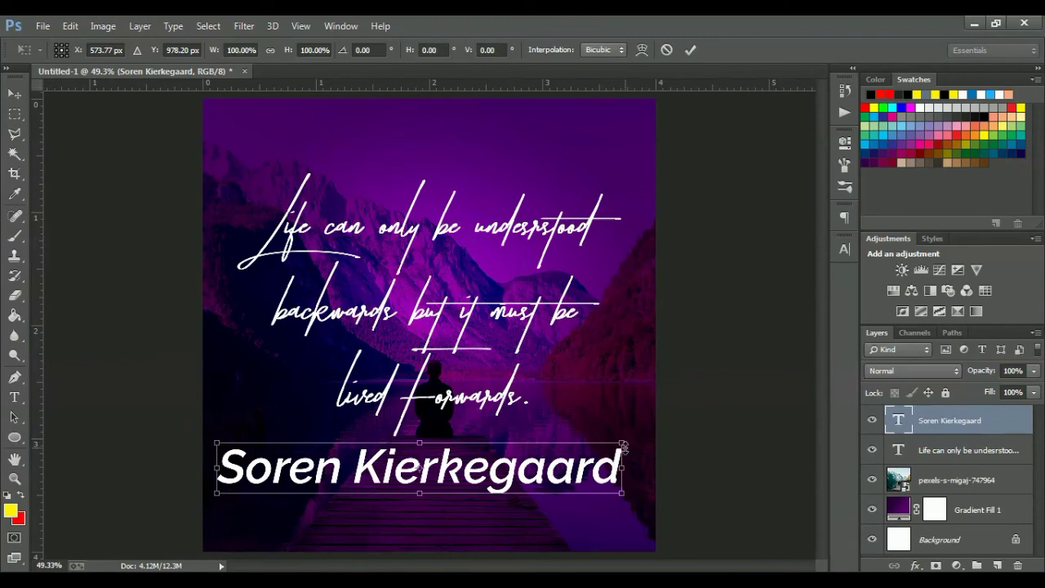
drag(622, 443, 575, 448)
click(691, 49)
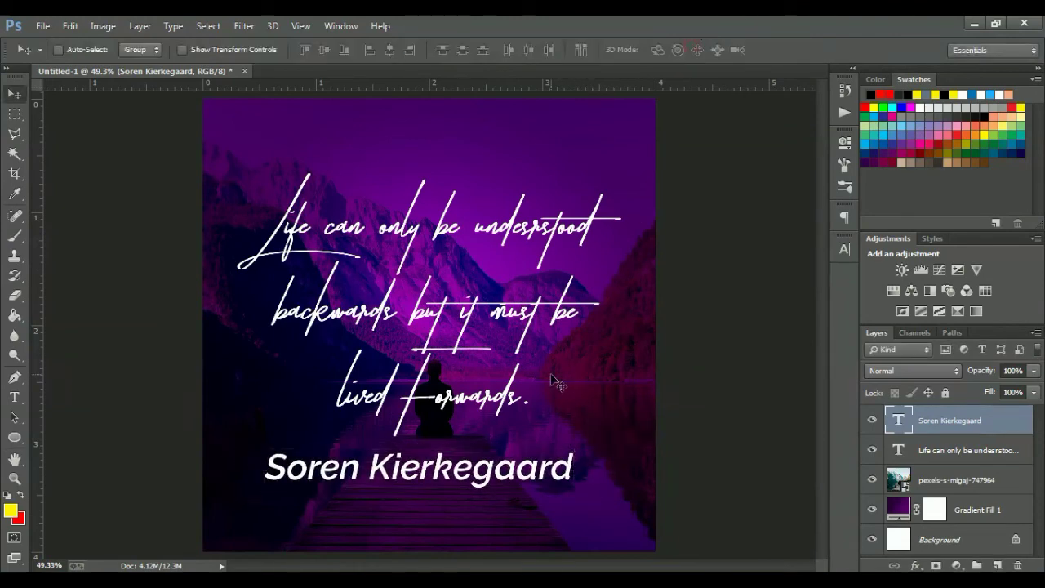
Centre the author's name horizontally on the canvas, then nudge it slightly down
key(ctrl+a)
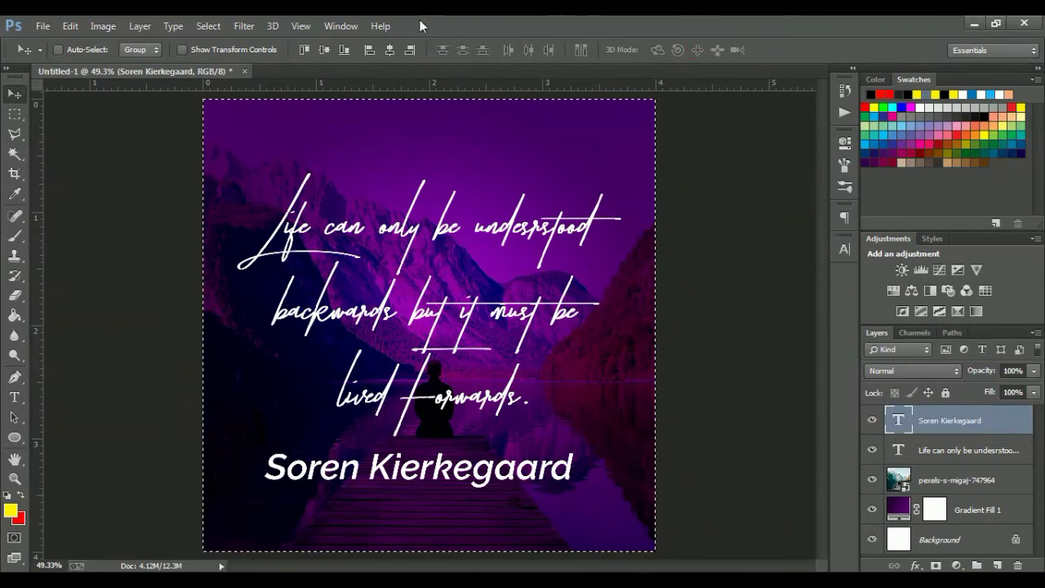
click(392, 49)
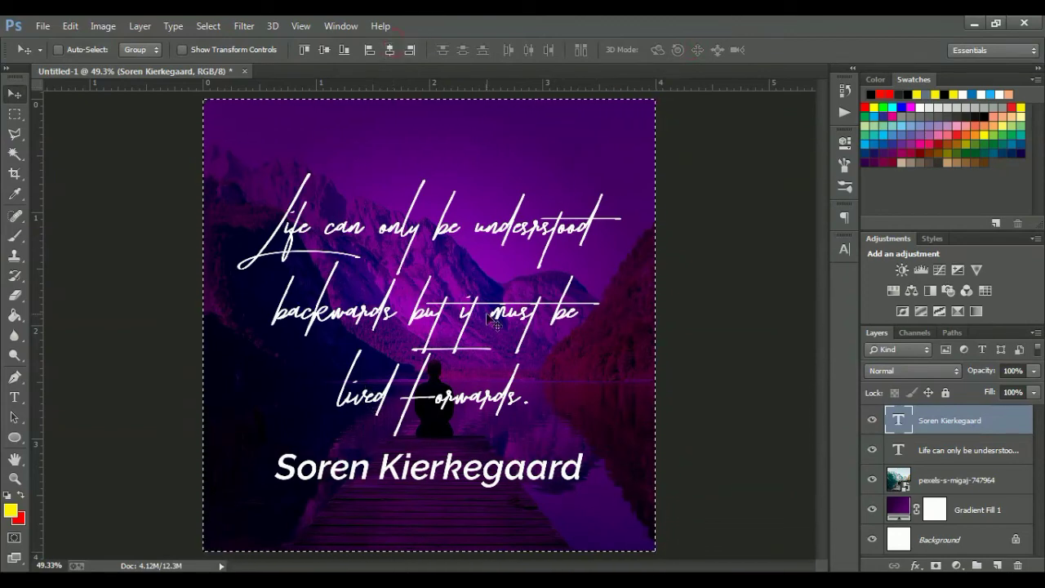
key(ctrl+d)
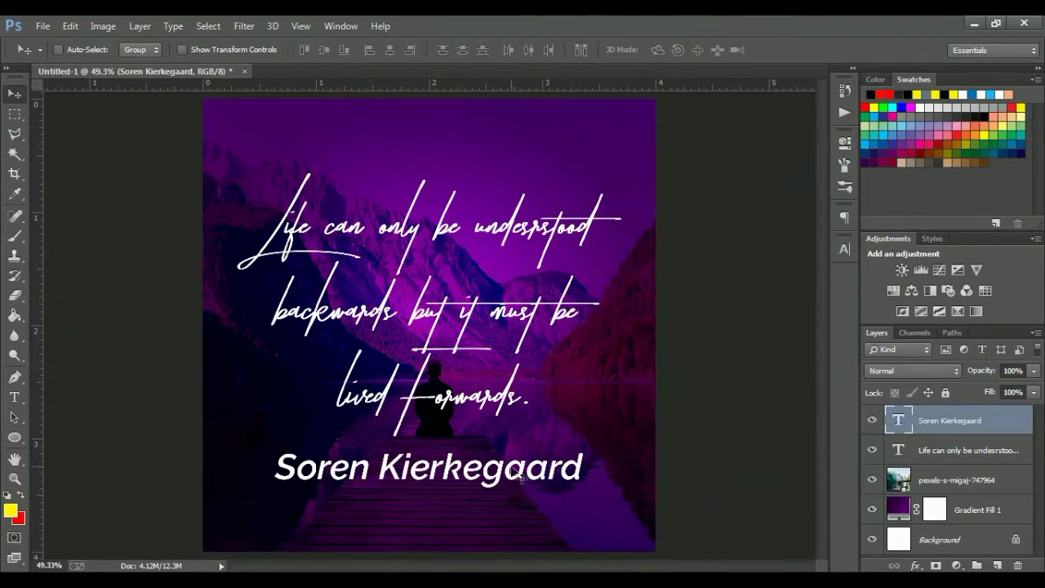
drag(516, 475, 515, 480)
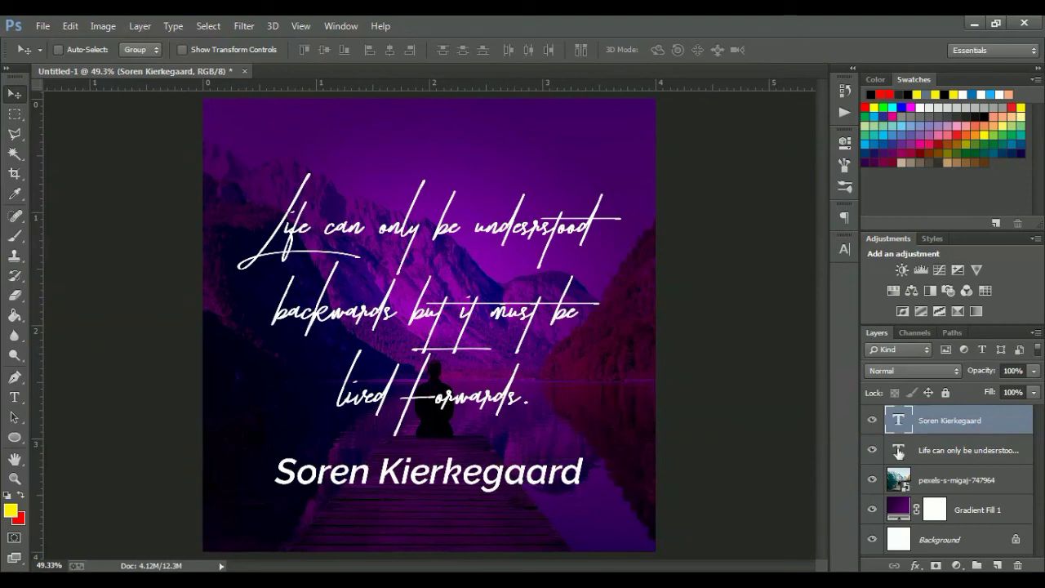
Raise the quote a little, then lift the author's name up toward it
click(947, 451)
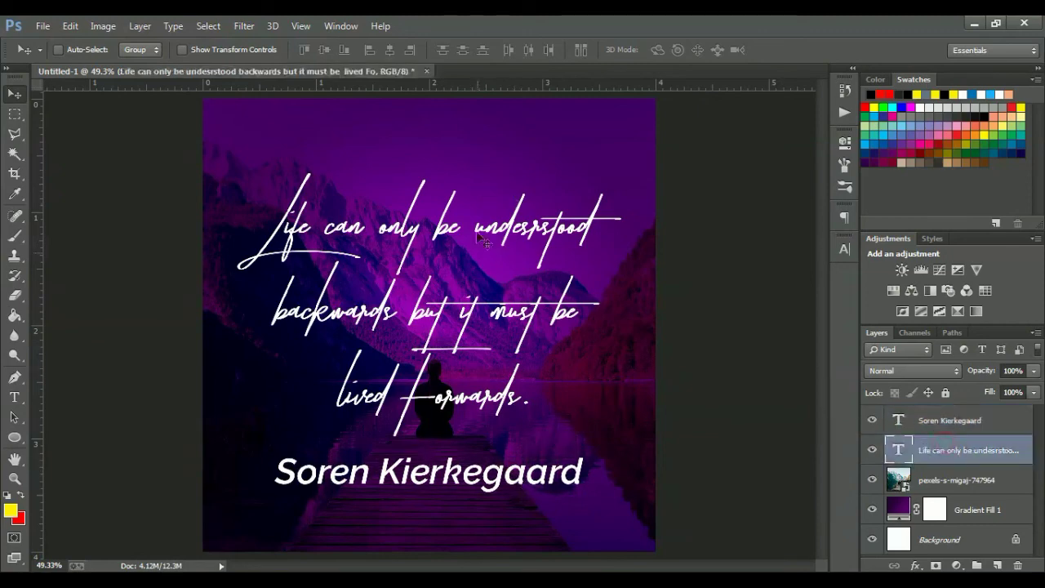
drag(491, 292, 488, 272)
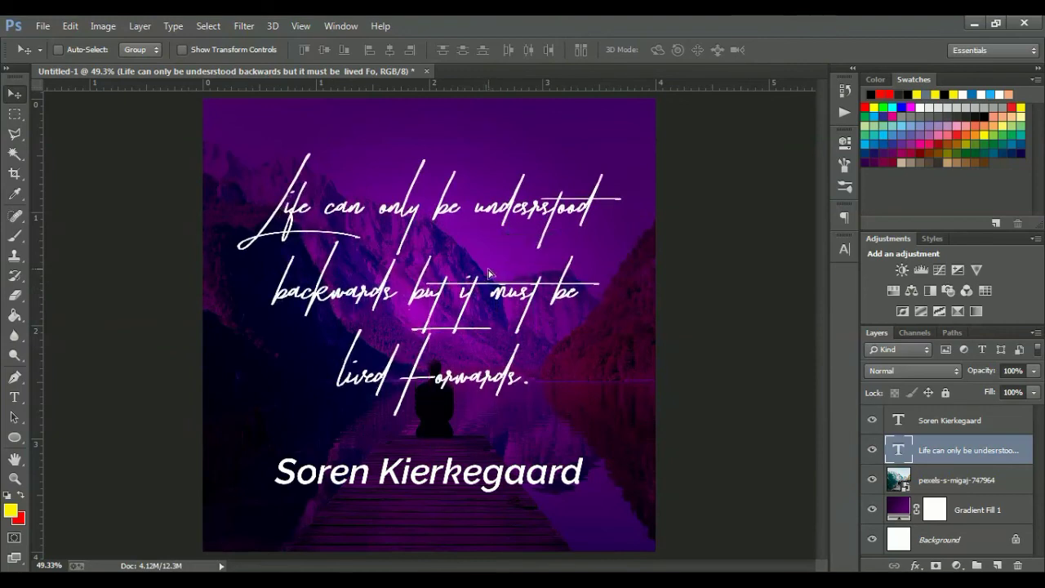
click(955, 420)
drag(551, 484, 546, 466)
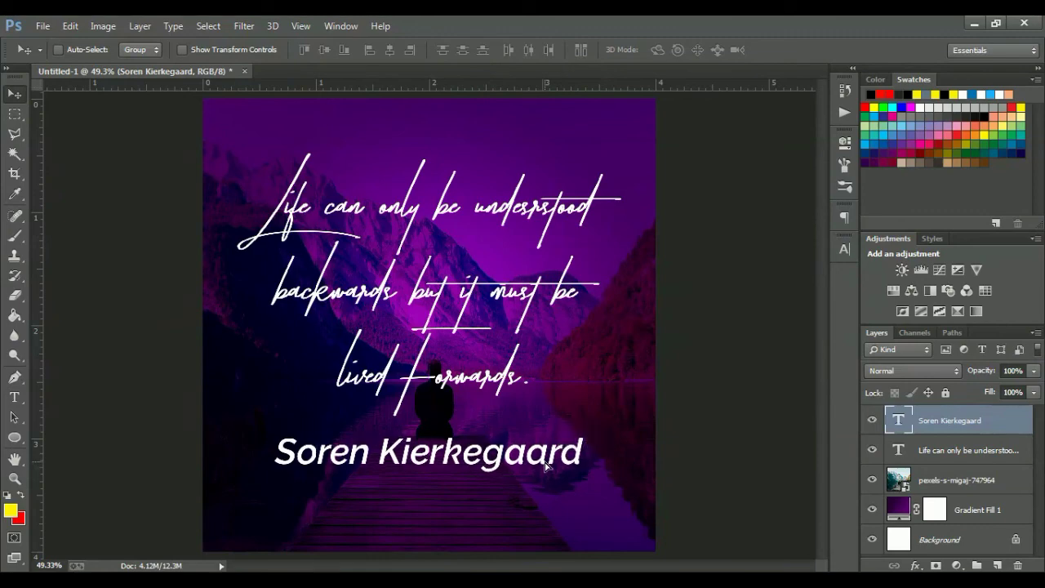